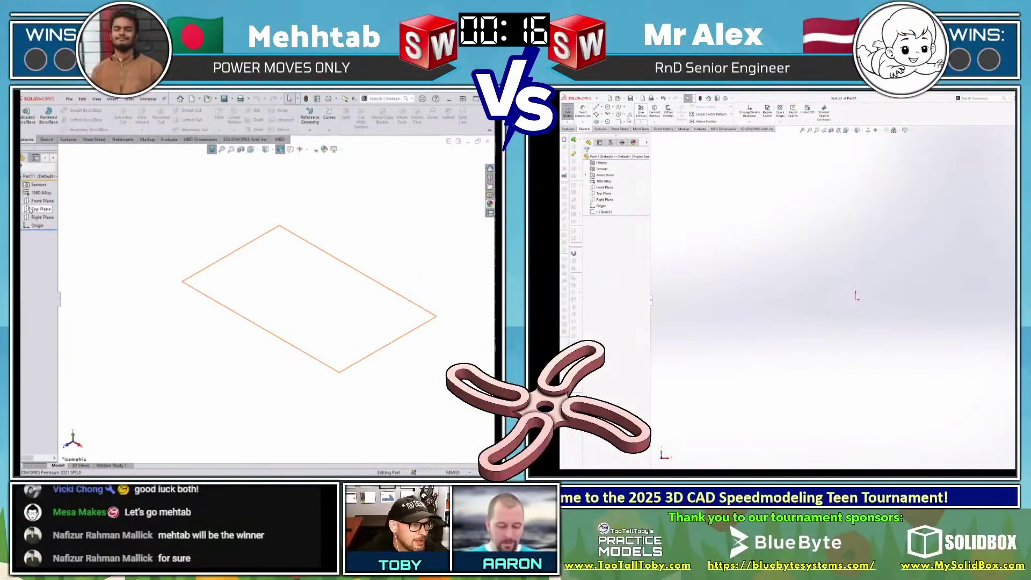
# - Sketch a 160 mm diameter circle centred on the origin on the Top Plane, and begin a 3-point arc slot in the other part
pyautogui.click(601, 122)
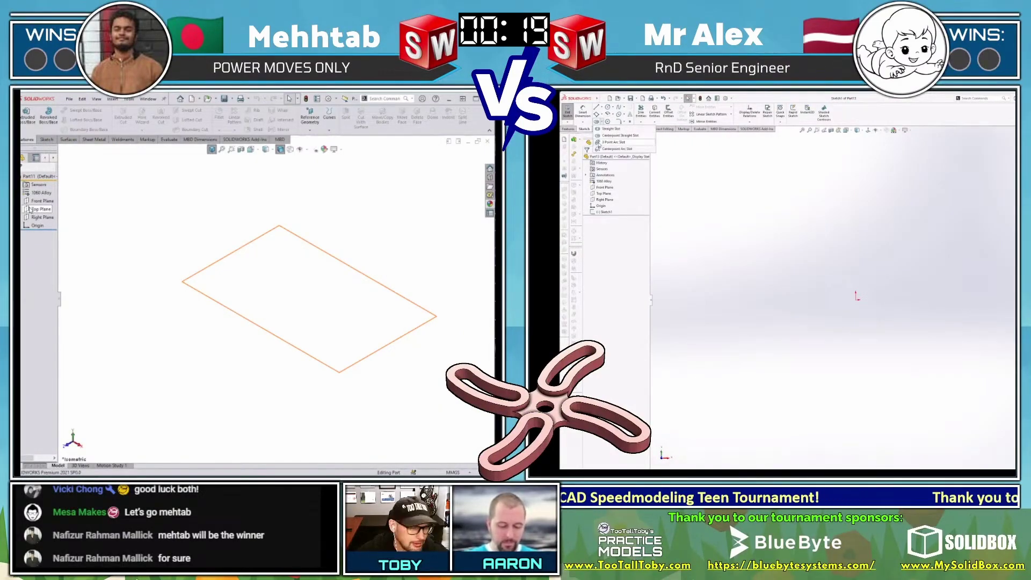
pyautogui.click(31, 210)
pyautogui.click(599, 144)
pyautogui.press('c')
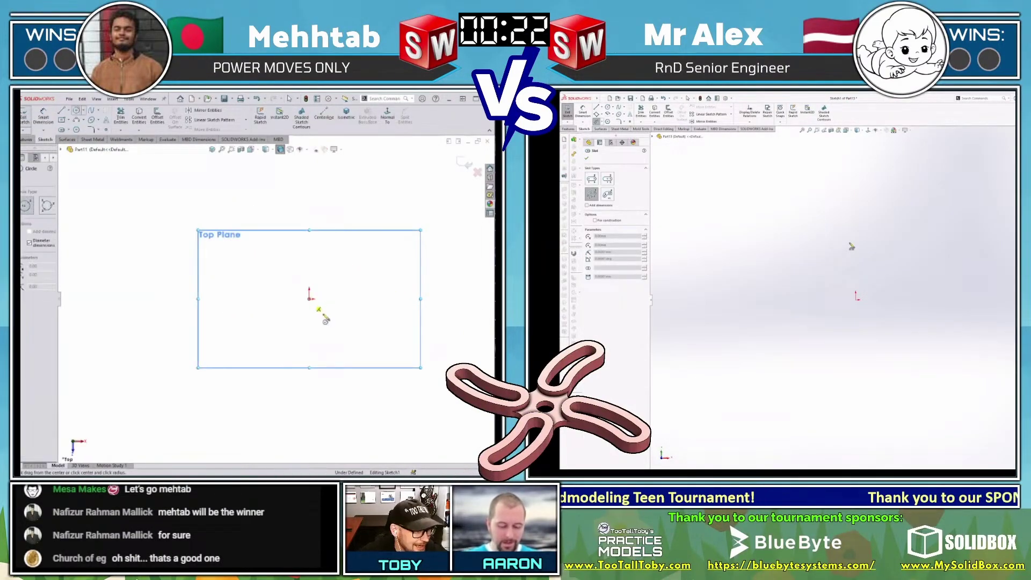
pyautogui.click(310, 299)
pyautogui.click(855, 258)
pyautogui.write('160')
pyautogui.click(944, 174)
pyautogui.press('Return')
pyautogui.press('Escape')
# - Convert the 160 mm circle to construction geometry
pyautogui.scroll(4, 335, 327)
pyautogui.moveTo(393, 267); pyautogui.dragTo(306, 306)
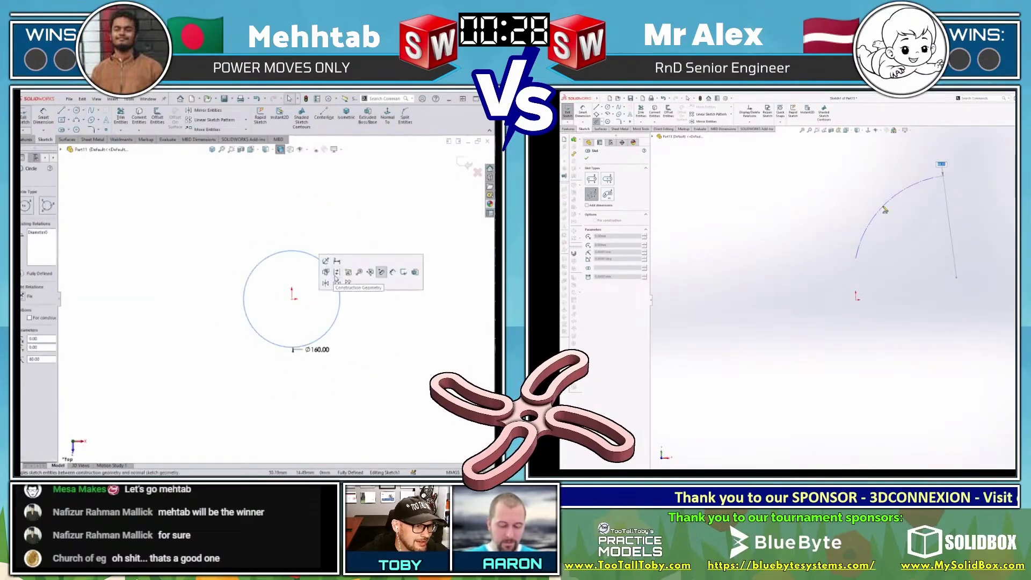
pyautogui.press('Return')
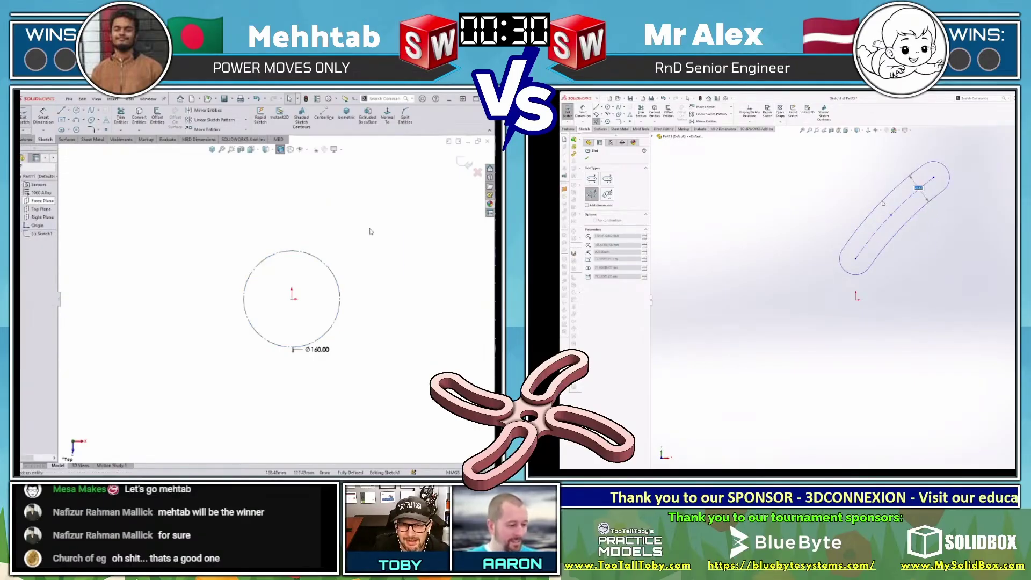
# - Sketch a centerpoint arc slot that starts near the upper edge of the 160 mm circle and curves upward
pyautogui.press('s')
pyautogui.click(397, 238)
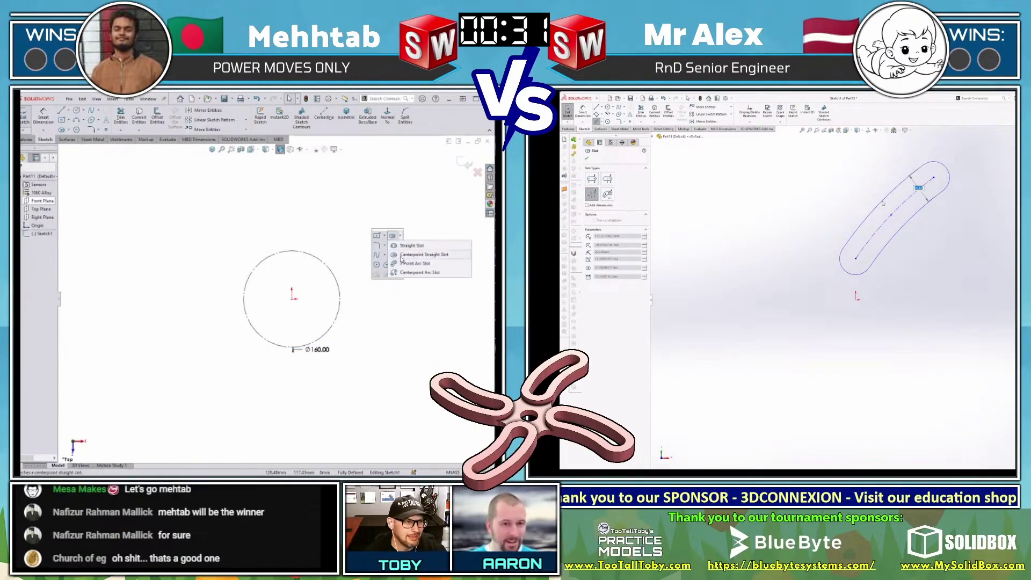
pyautogui.click(411, 273)
pyautogui.click(381, 223)
pyautogui.click(275, 254)
pyautogui.click(285, 167)
pyautogui.click(310, 189)
pyautogui.press('Escape')
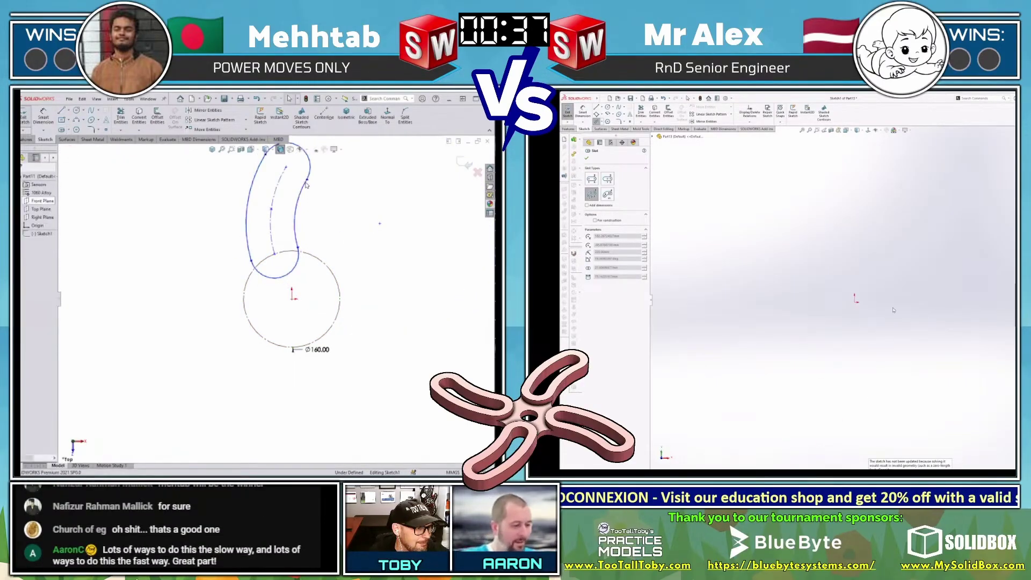
# - Dimension the radius of the slot's centreline arc as 220 mm
pyautogui.press('d')
pyautogui.click(276, 187)
pyautogui.click(347, 217)
pyautogui.click(347, 219)
pyautogui.write('220')
pyautogui.press('Return')
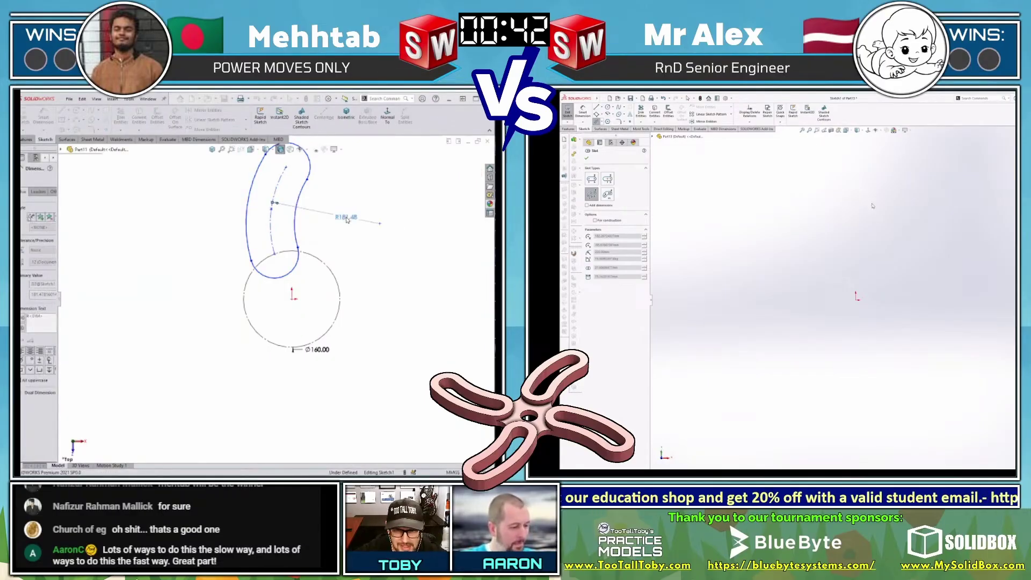
pyautogui.scroll(2, 347, 219)
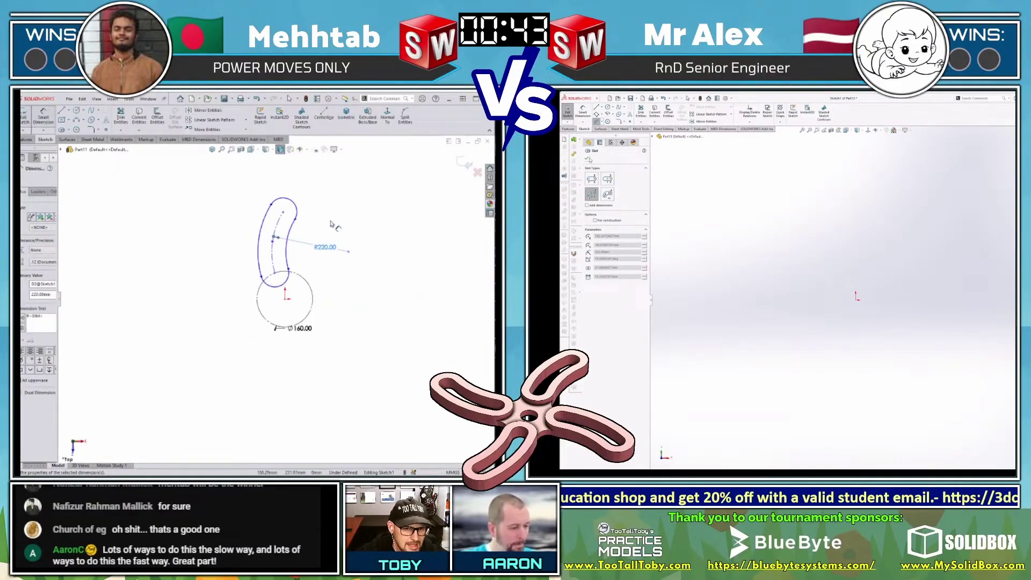
pyautogui.click(264, 221)
pyautogui.click(302, 200)
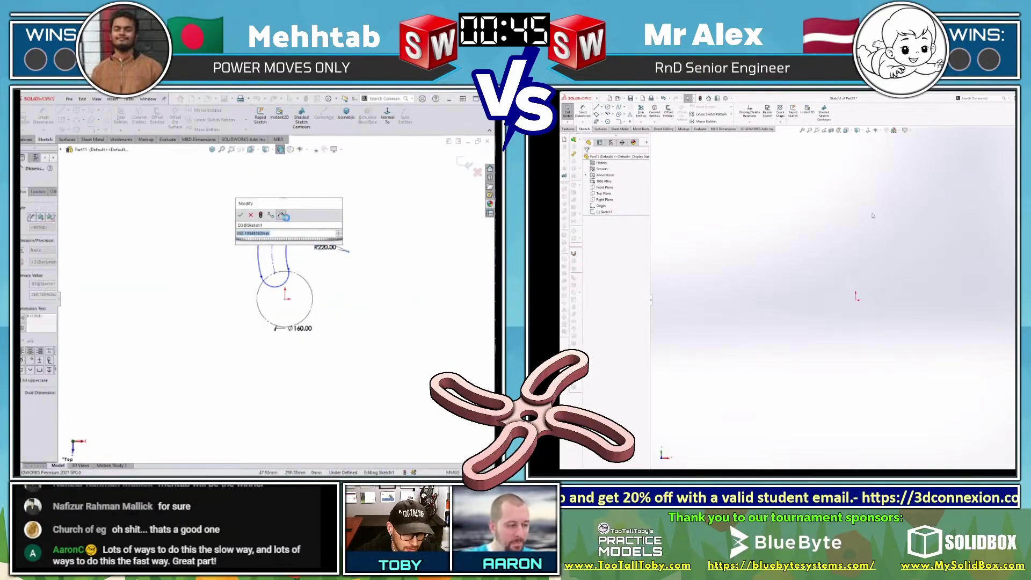
pyautogui.press('Return')
pyautogui.press('Delete')
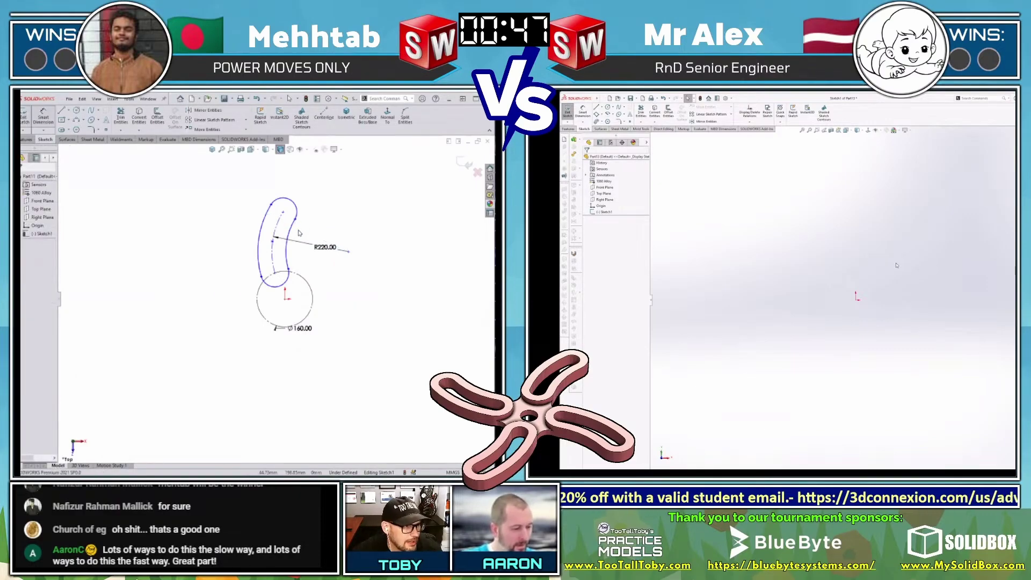
# - Dimension the arc slot's width as 80 mm
pyautogui.click(268, 216)
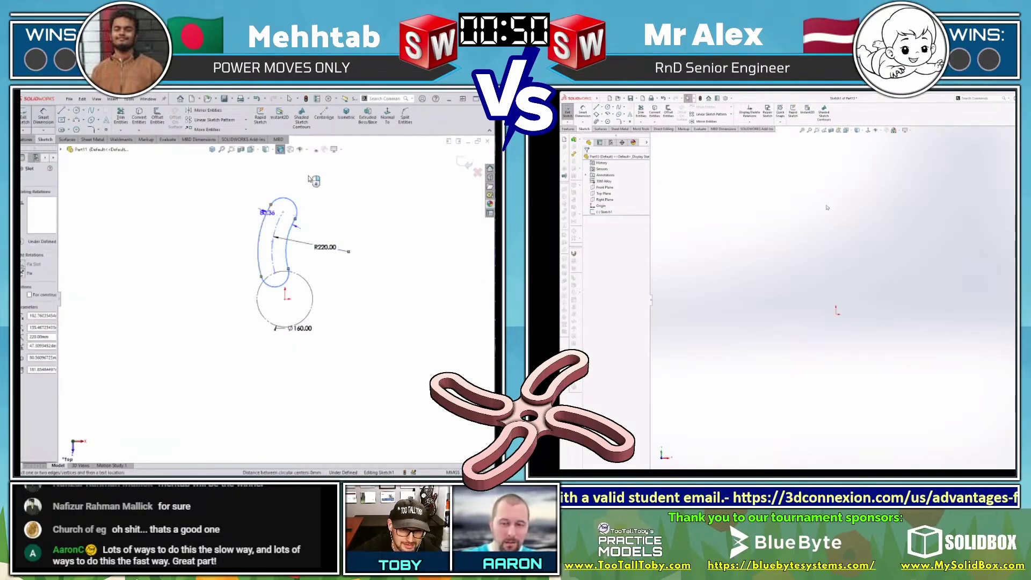
pyautogui.click(301, 177)
pyautogui.write('80')
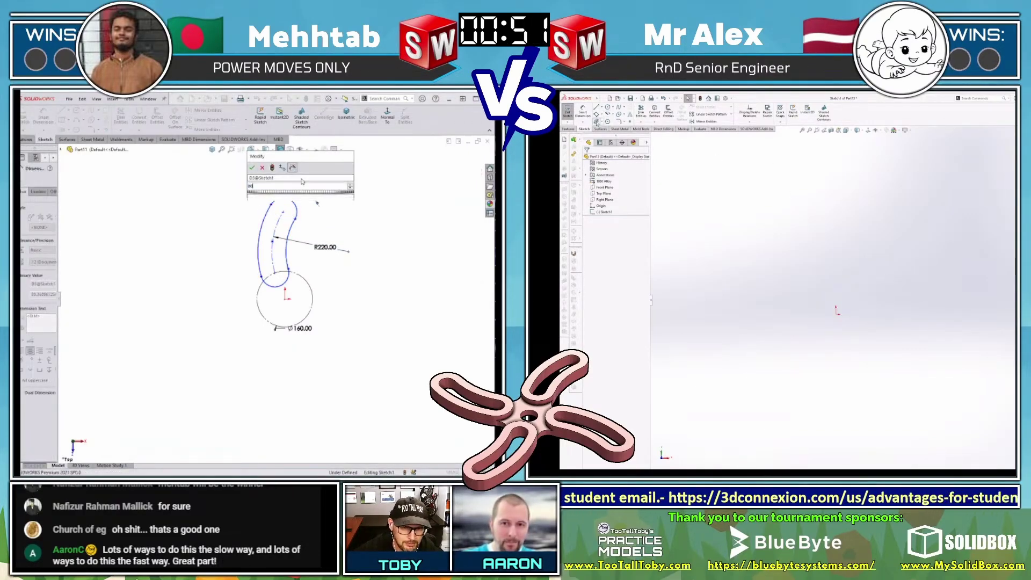
pyautogui.press('Return')
pyautogui.press('Escape')
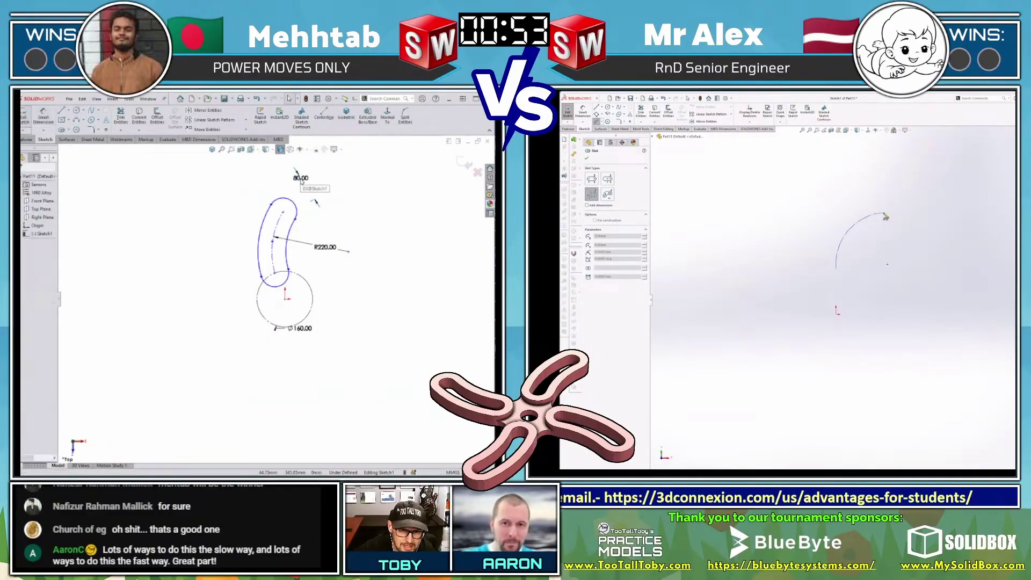
pyautogui.click(861, 234)
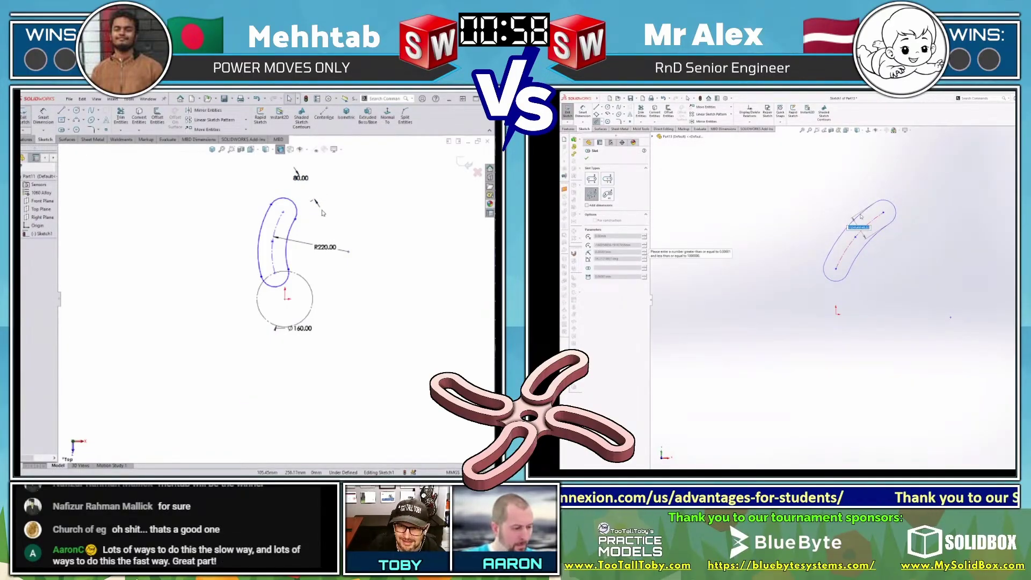
pyautogui.click(861, 216)
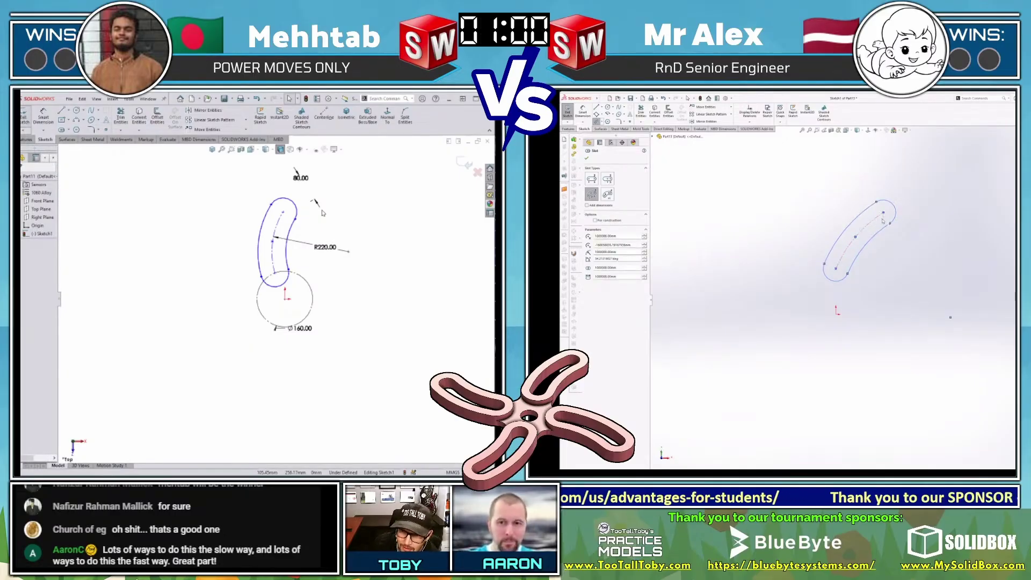
pyautogui.press('Escape')
pyautogui.scroll(-2, 888, 257)
pyautogui.moveTo(775, 153); pyautogui.dragTo(964, 347)
pyautogui.press('Delete')
pyautogui.scroll(1, 1000, 154)
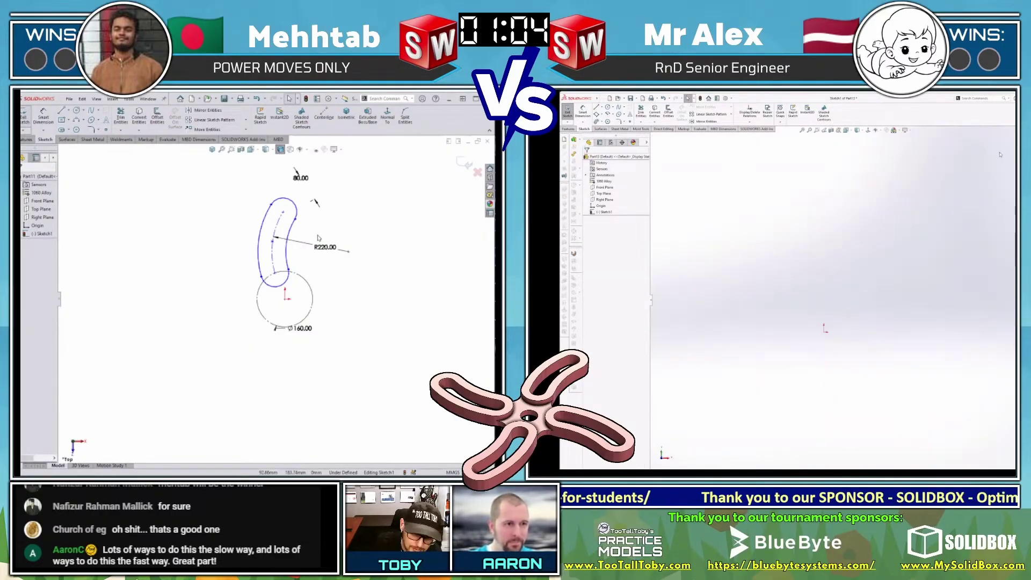
# - Add a vertical relation between the centre of the slot's lower end and the origin
pyautogui.click(275, 273)
pyautogui.keyDown('ctrl'); pyautogui.click(286, 298); pyautogui.keyUp('ctrl')
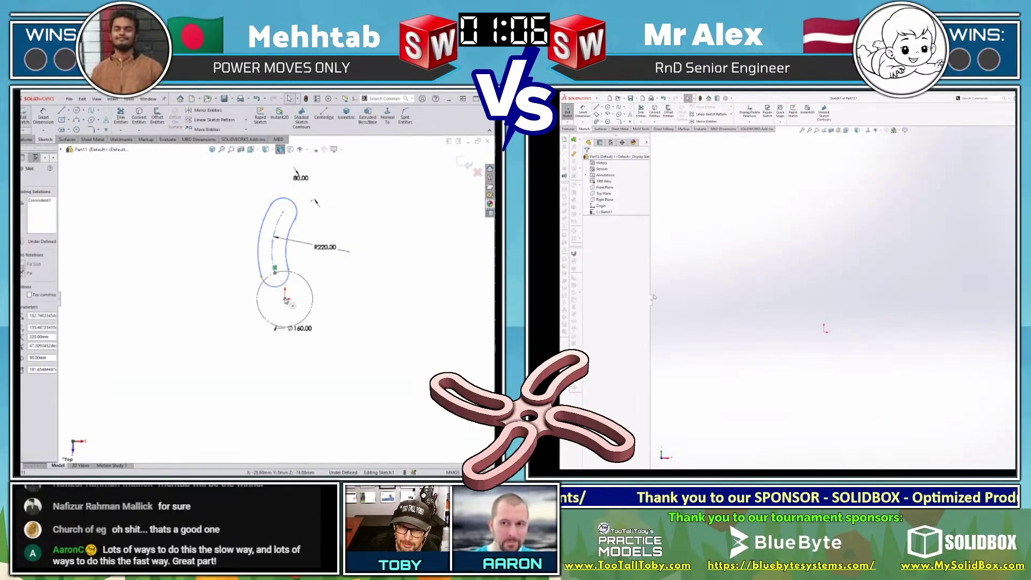
pyautogui.press('v')
pyautogui.click(375, 314)
pyautogui.press('Return')
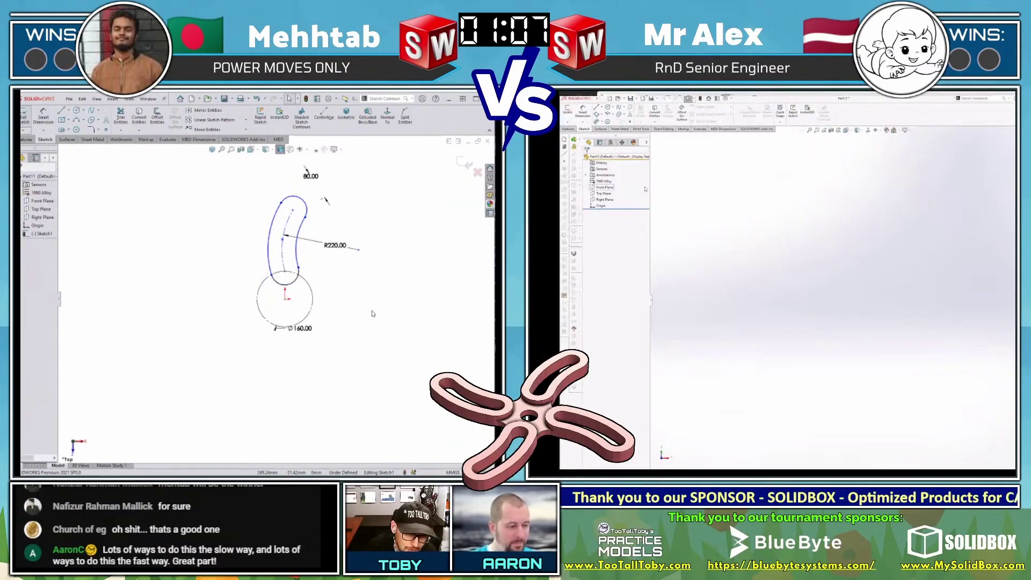
# - Place both ends of a 3-point arc slot in the Front Plane sketch, starting directly above the origin and running diagonally upward
pyautogui.press('s')
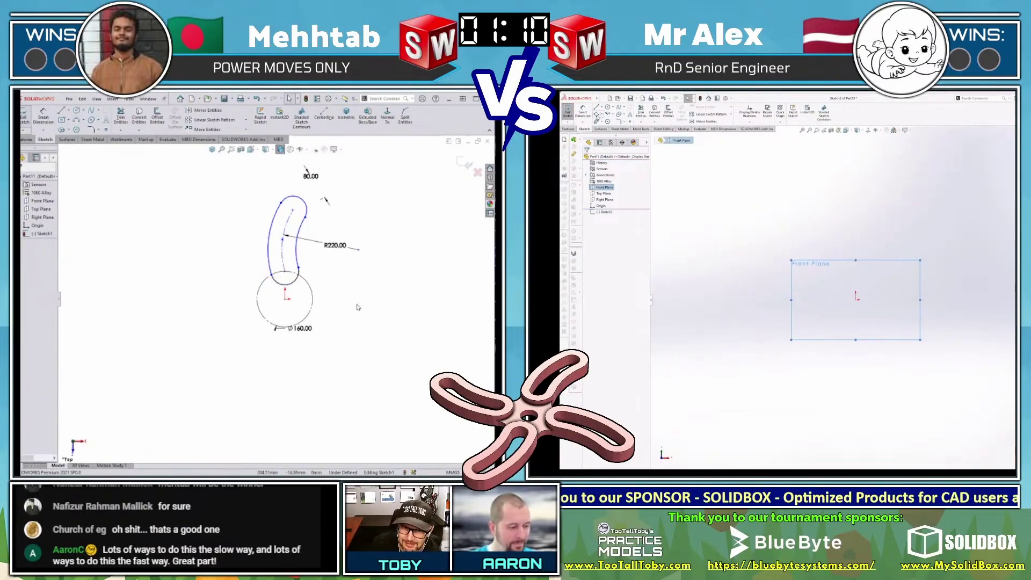
pyautogui.click(597, 123)
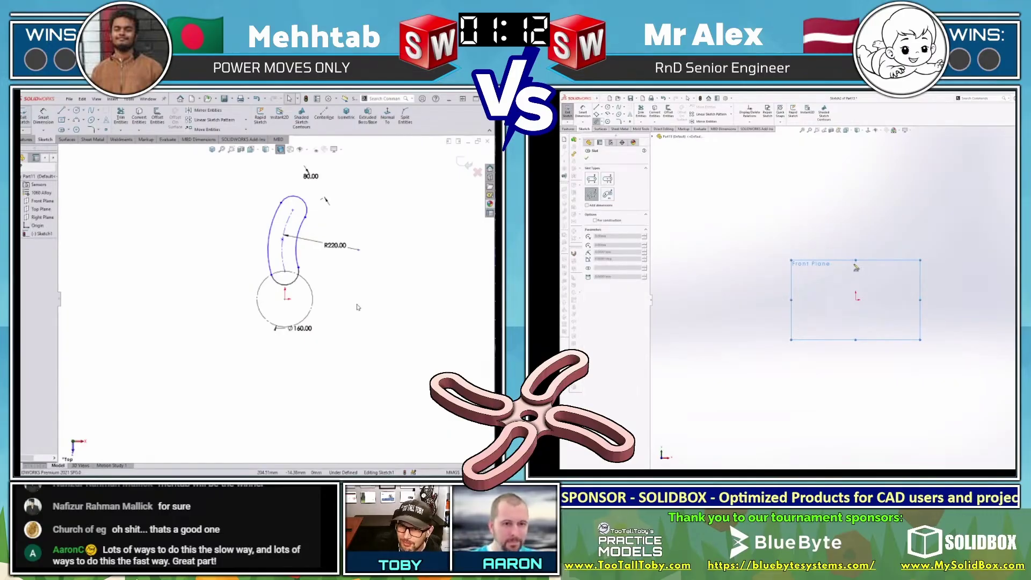
pyautogui.click(856, 264)
pyautogui.click(937, 189)
# - Constrain the 220 mm arc's centre horizontal to its slot's lower end centre, and finish the bend and width of the Front Plane slot
pyautogui.click(358, 250)
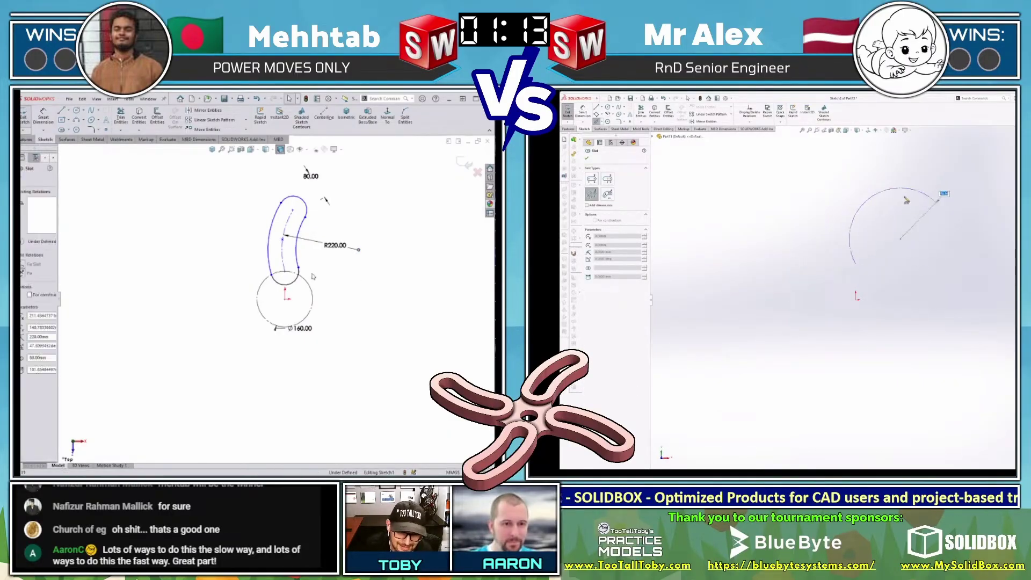
pyautogui.click(915, 210)
pyautogui.keyDown('ctrl'); pyautogui.click(285, 272); pyautogui.keyUp('ctrl')
pyautogui.click(309, 237)
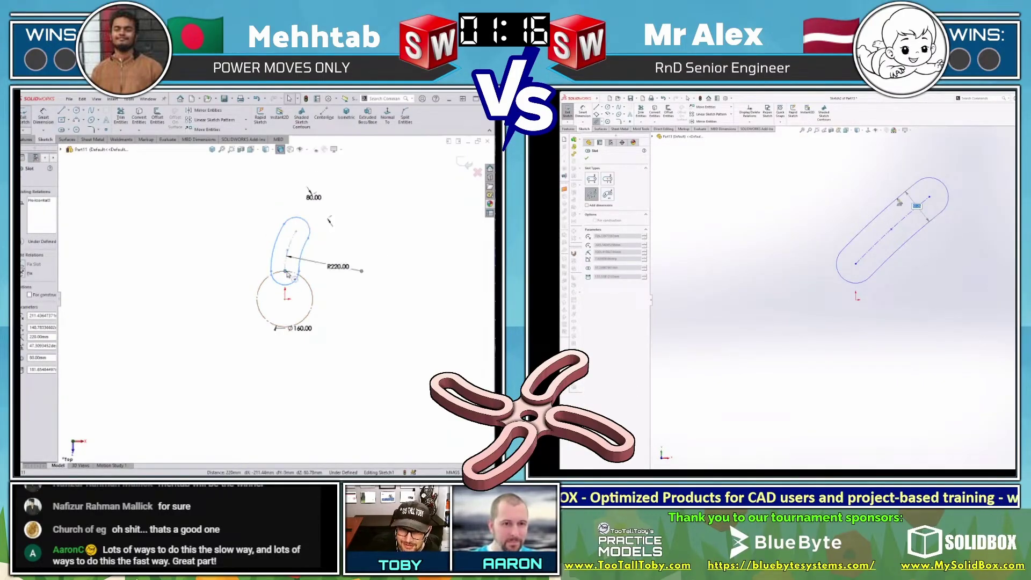
pyautogui.click(897, 200)
pyautogui.click(313, 280)
pyautogui.press('Escape')
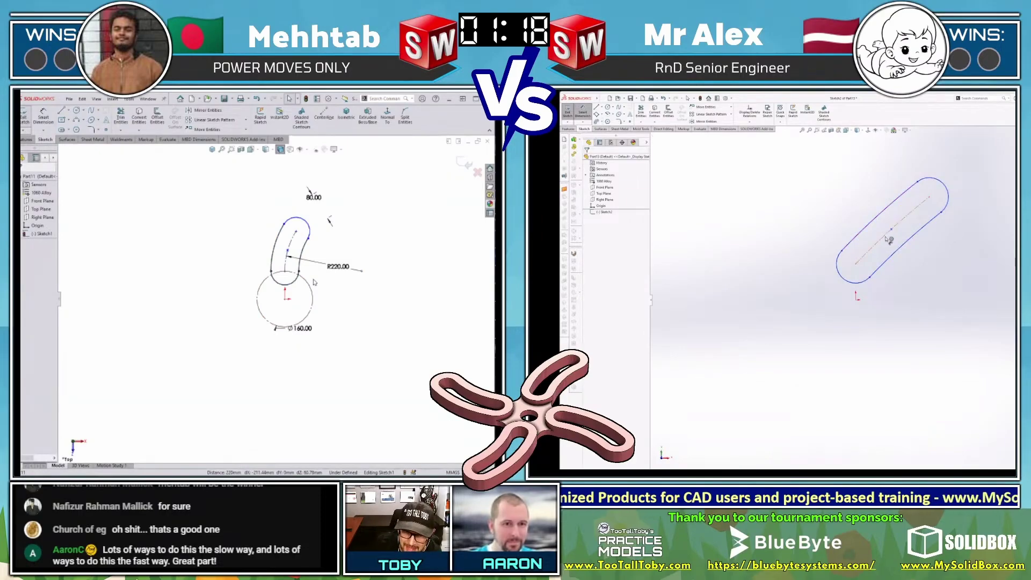
# - Sketch a 450 mm diameter circle centred on the origin in the Top Plane sketch
pyautogui.press('c')
pyautogui.click(286, 298)
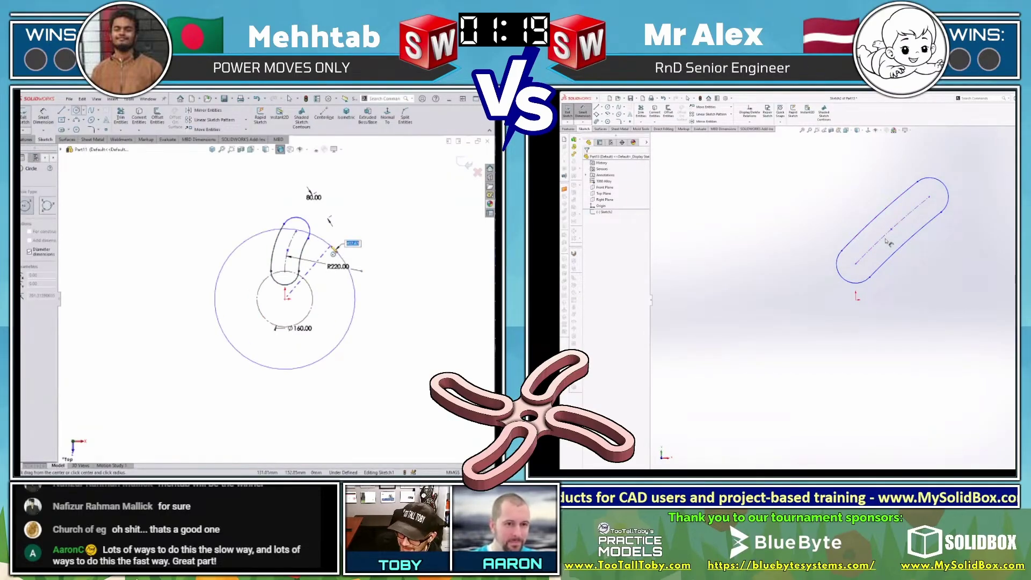
pyautogui.write('450')
pyautogui.press('Return')
pyautogui.press('Escape')
# - Make the slot's upper end centre coincident with the 450 mm circle, and dimension the Front Plane slot's lower end centre vertically from the origin
pyautogui.click(856, 264)
pyautogui.click(296, 232)
pyautogui.click(856, 300)
pyautogui.keyDown('ctrl'); pyautogui.click(323, 230); pyautogui.keyUp('ctrl')
pyautogui.click(349, 203)
pyautogui.click(822, 284)
# - Convert the 450 mm circle to construction geometry
pyautogui.click(360, 321)
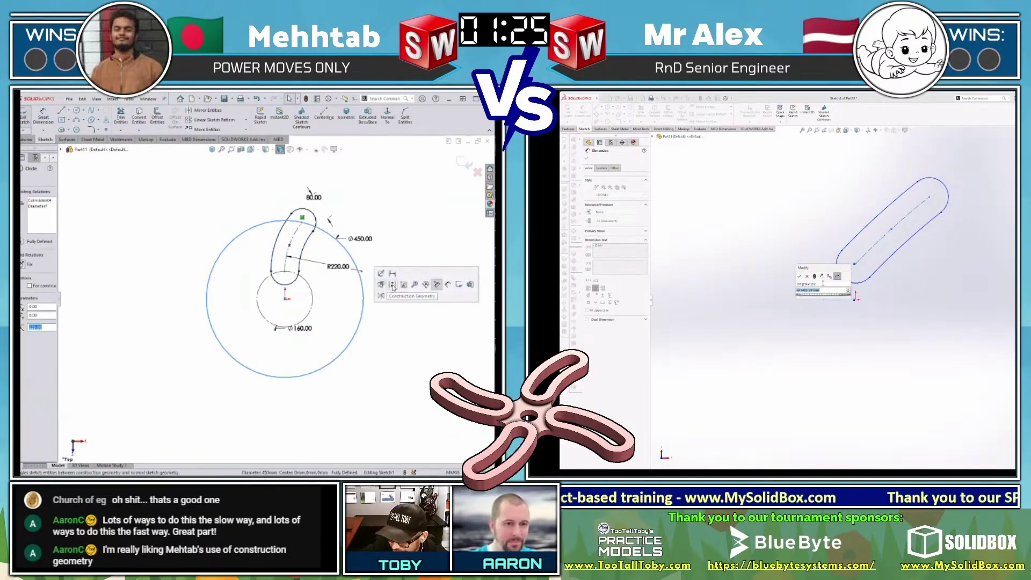
pyautogui.click(393, 290)
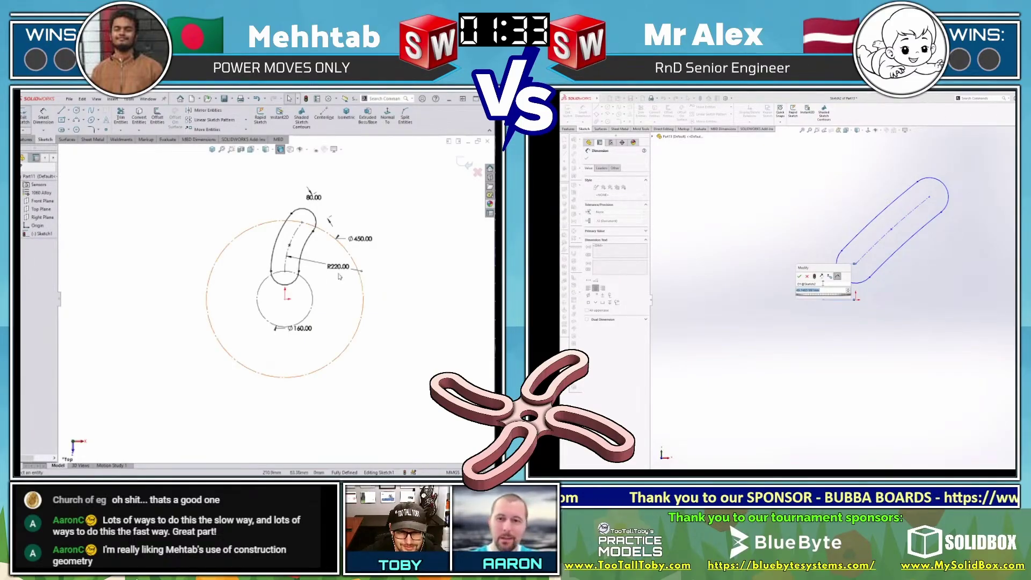
# - Offset the whole Top Plane slot outline 20 mm inward, and set the Front Plane slot's vertical distance from the origin to 80 mm
pyautogui.rightClick(303, 255)
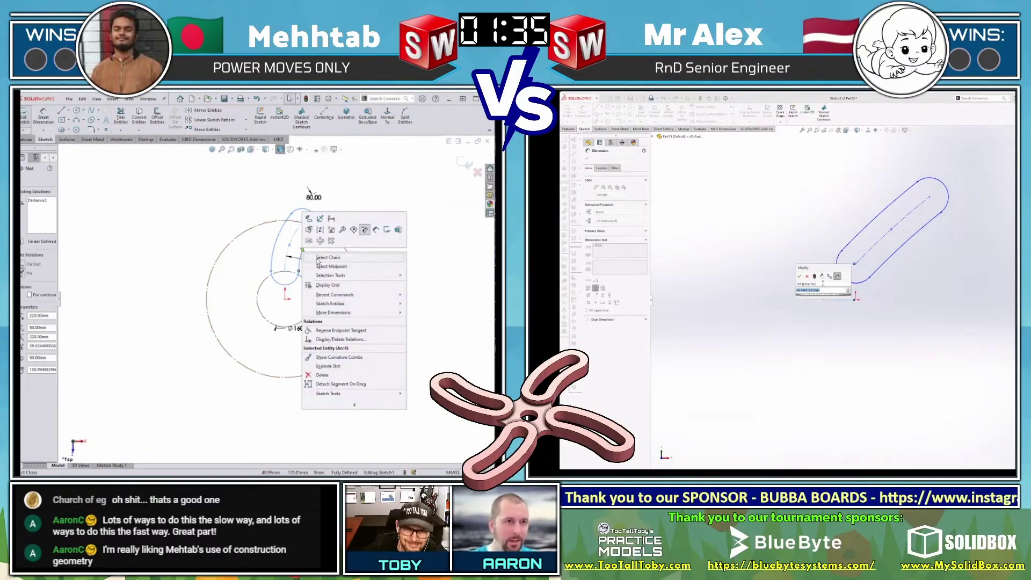
pyautogui.click(317, 261)
pyautogui.press('o')
pyautogui.write('80')
pyautogui.press('Return')
pyautogui.write('20')
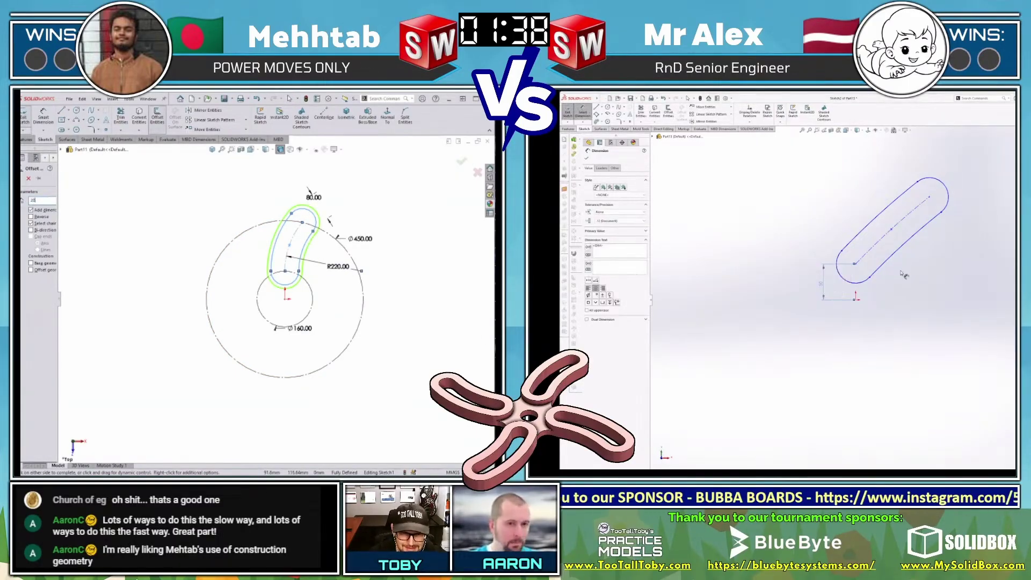
pyautogui.click(870, 249)
pyautogui.press('Return')
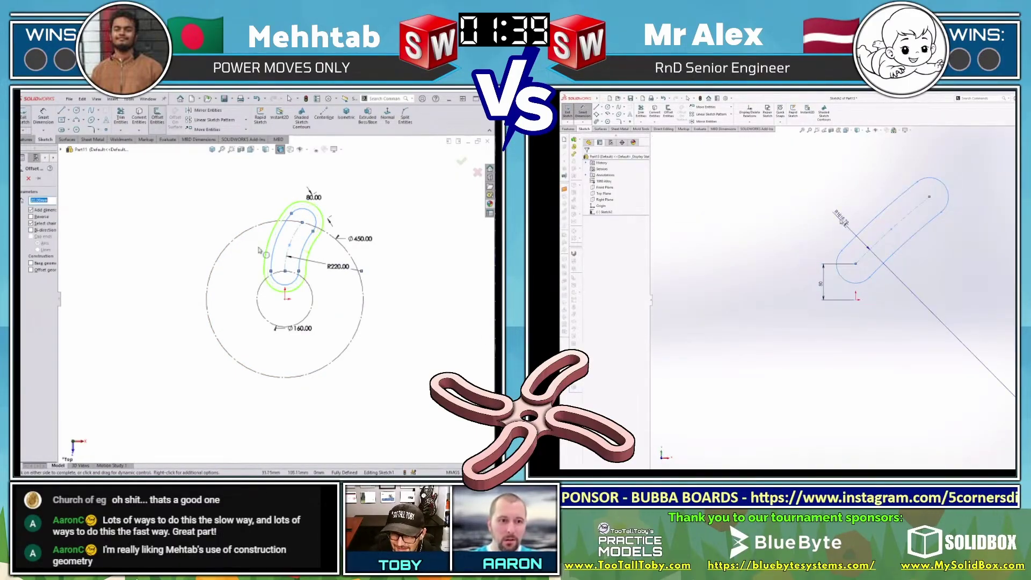
pyautogui.click(43, 218)
pyautogui.click(22, 180)
# - Set the centreline arc radius of the Front Plane slot to 220 mm
pyautogui.click(841, 221)
pyautogui.write('220')
pyautogui.press('Return')
pyautogui.scroll(-3, 859, 240)
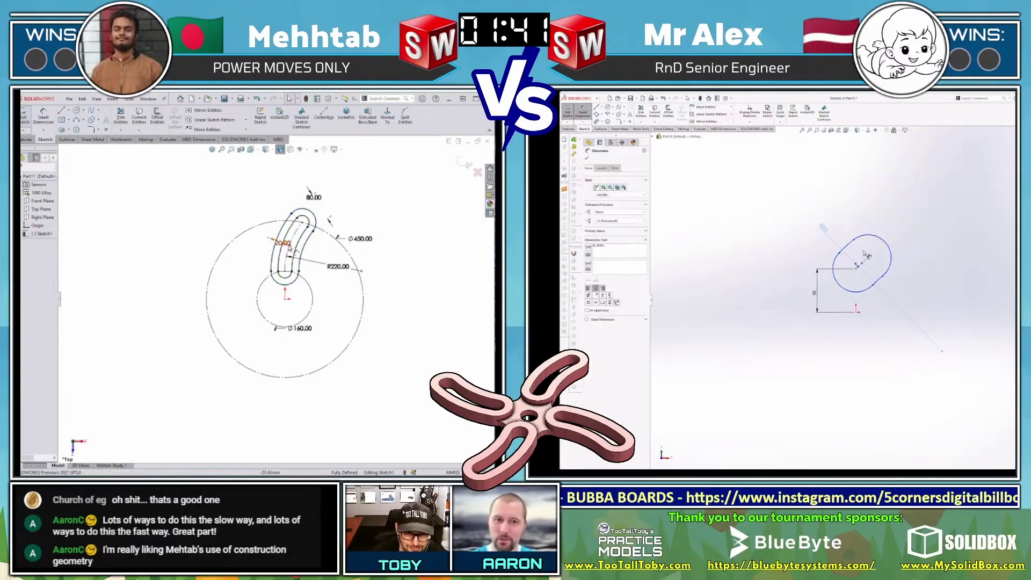
# - Extrude the Top Plane slot ring 30 mm, and start a circle centred on the origin in the Front Plane sketch
pyautogui.write('e')
pyautogui.write('30')
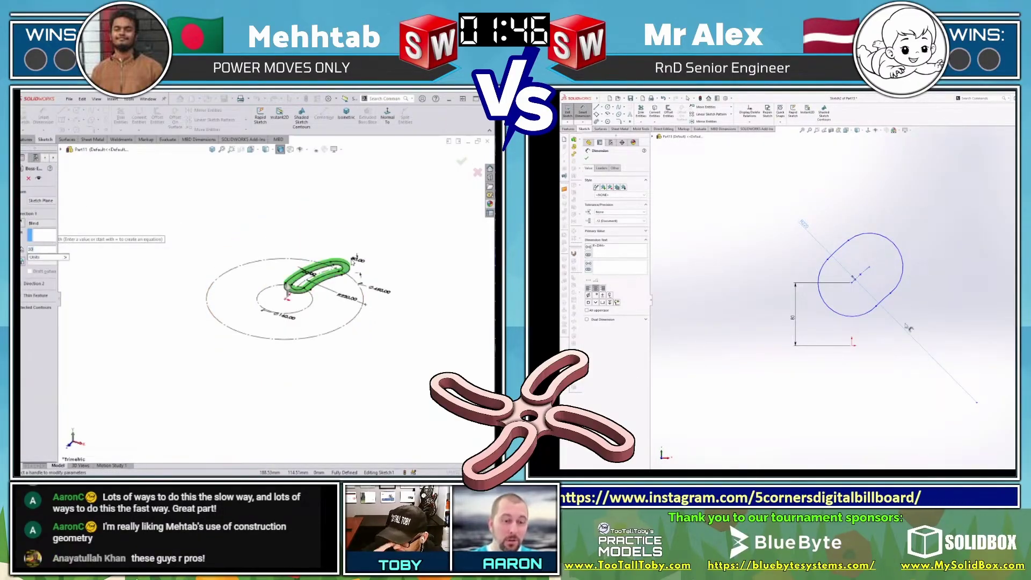
pyautogui.write('c')
pyautogui.press('Return')
pyautogui.press('Return')
pyautogui.click(853, 345)
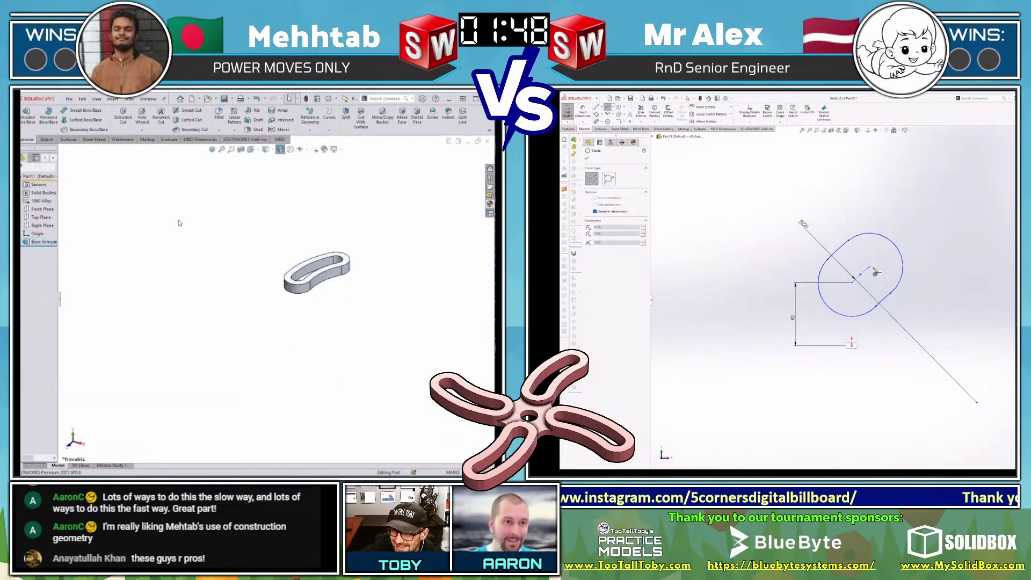
# - Create a reference axis at the intersection of the Front Plane and the Right Plane
pyautogui.press('s')
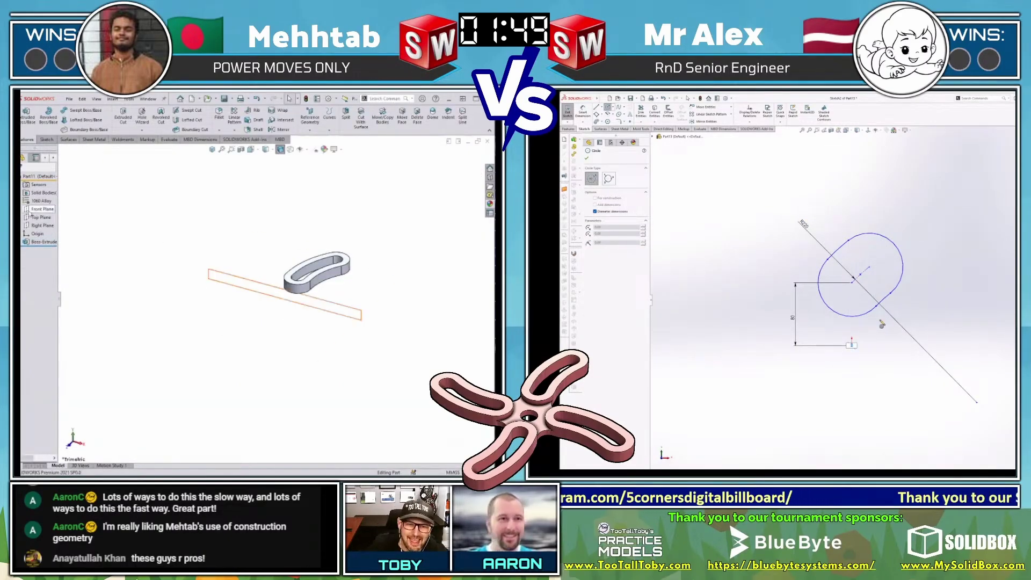
pyautogui.click(37, 209)
pyautogui.keyDown('ctrl'); pyautogui.click(29, 225); pyautogui.keyUp('ctrl')
pyautogui.press('s')
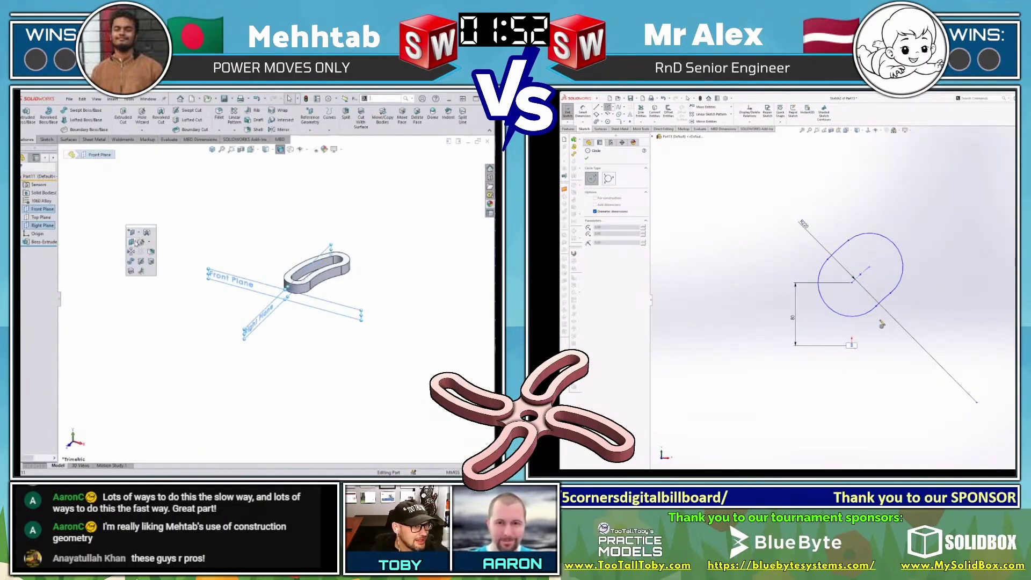
pyautogui.click(141, 242)
pyautogui.click(146, 251)
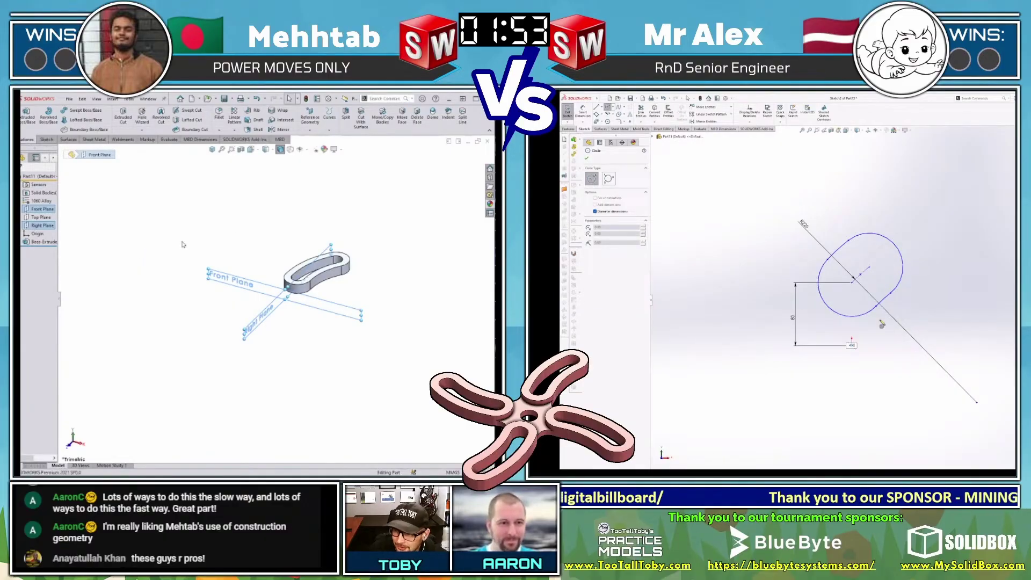
pyautogui.click(462, 161)
pyautogui.press('Escape')
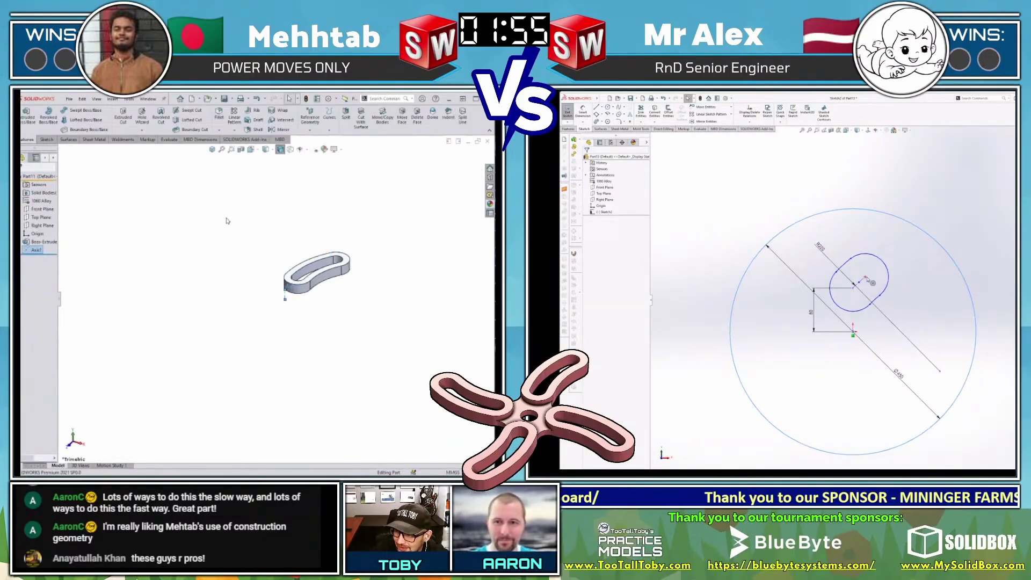
# - Make the outer end of the Front Plane slot's centreline coincident with the 450 mm circle, and start a circular body pattern about the new axis
pyautogui.press('s')
pyautogui.click(866, 278)
pyautogui.click(239, 236)
pyautogui.keyDown('ctrl'); pyautogui.click(926, 233); pyautogui.keyUp('ctrl')
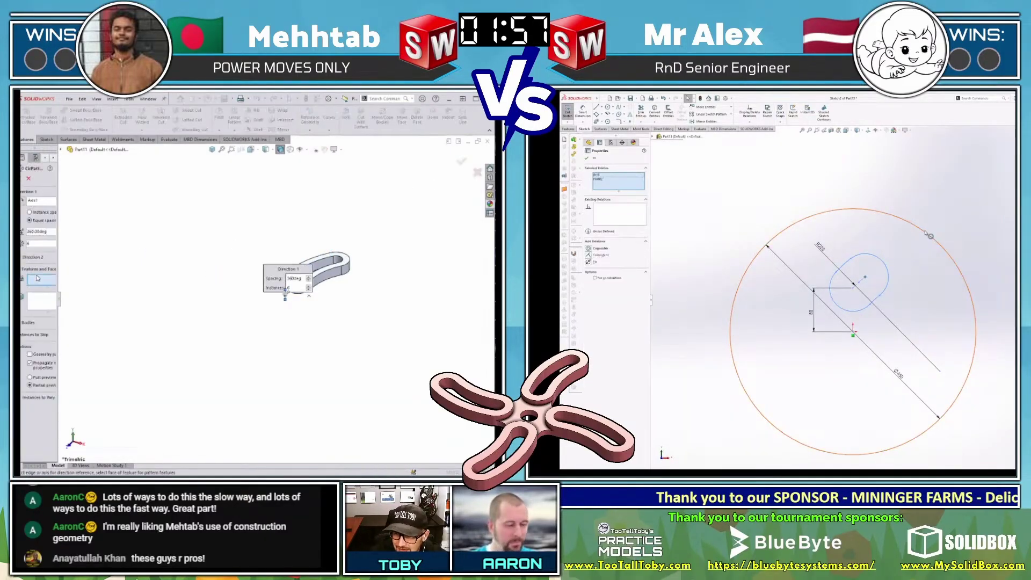
pyautogui.click(28, 326)
pyautogui.click(926, 233)
pyautogui.rightClick(926, 230)
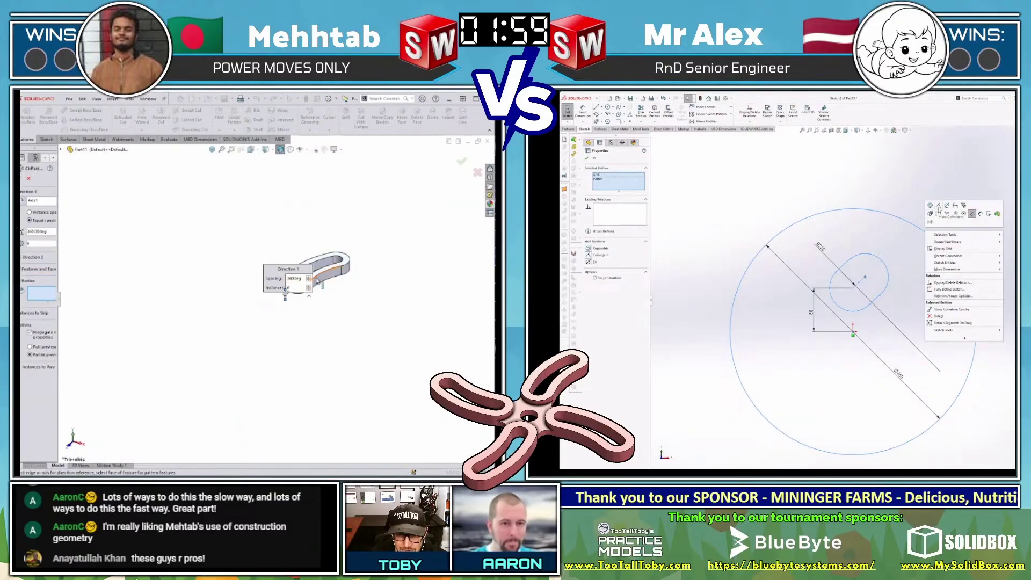
pyautogui.click(959, 214)
# - Circular-pattern the slotted arm body about the axis with 4 equally spaced instances over 360 degrees
pyautogui.click(319, 280)
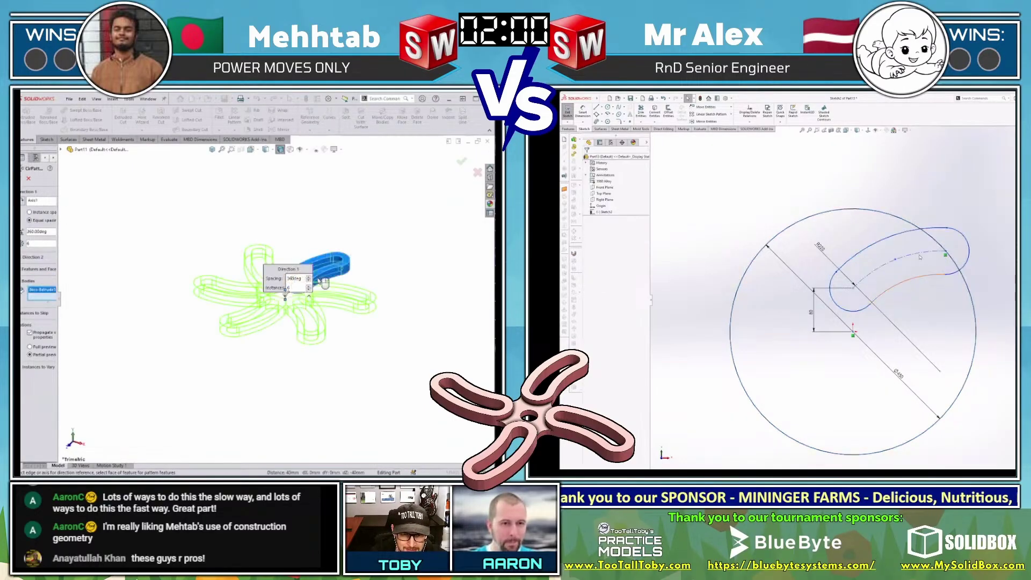
pyautogui.doubleClick(47, 245)
pyautogui.write('4')
pyautogui.press('Return')
pyautogui.moveTo(290, 258); pyautogui.dragTo(287, 221, button='middle')
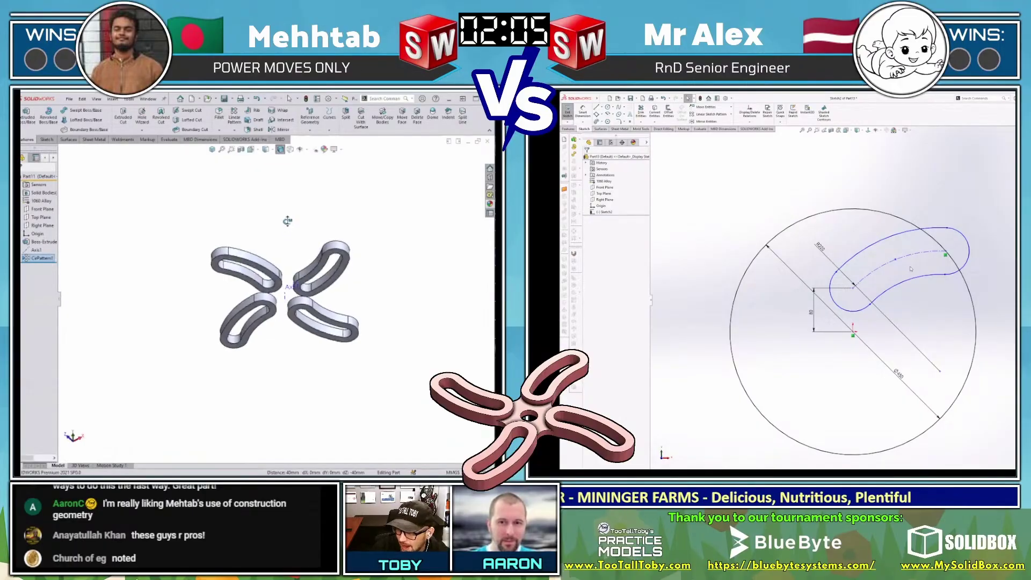
# - Open a sketch on the arm's flat face and draw an arc bridging two neighbouring arms near the hub
pyautogui.click(308, 279)
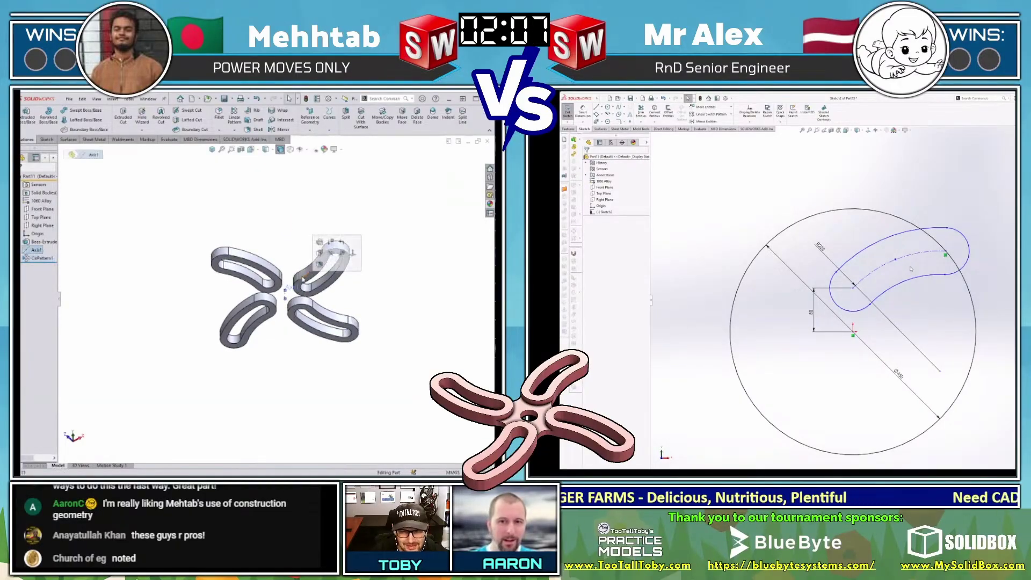
pyautogui.press('c')
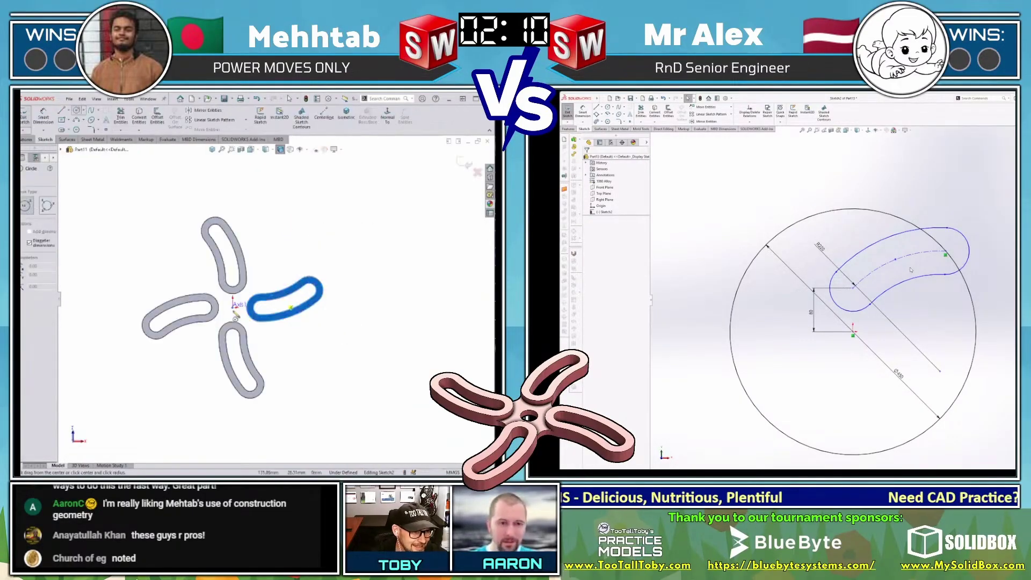
pyautogui.click(233, 307)
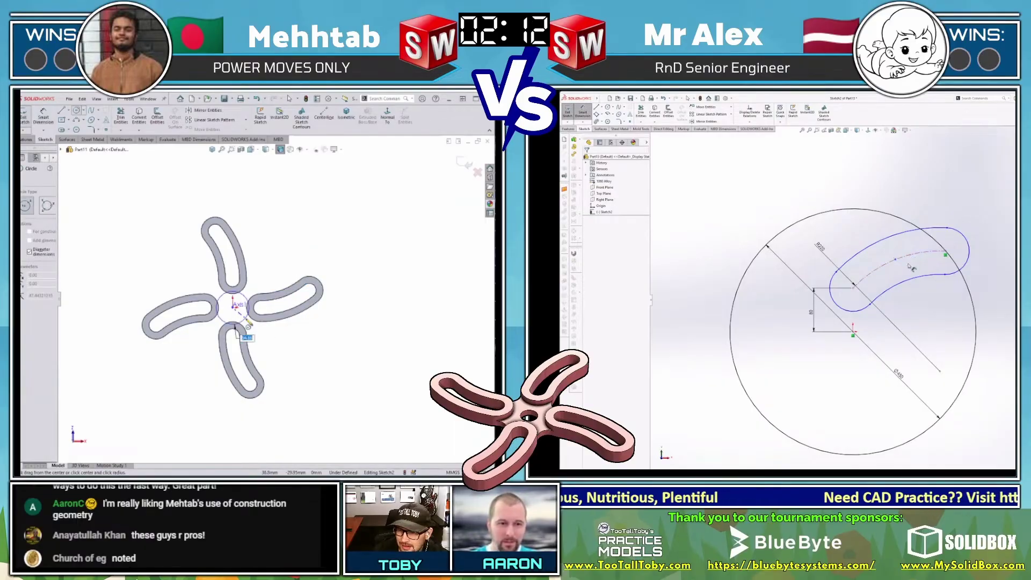
pyautogui.press('a')
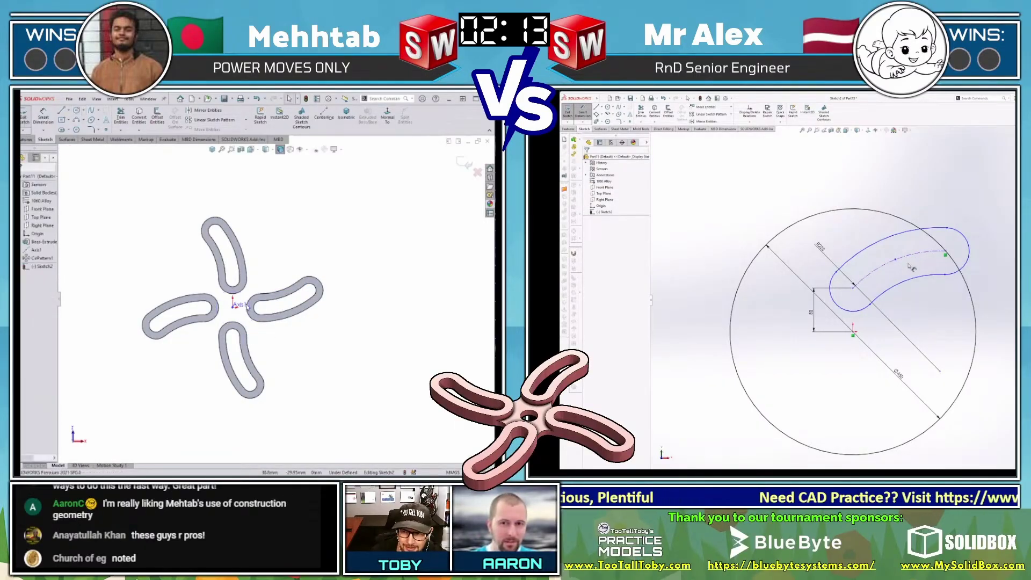
pyautogui.scroll(-5, 239, 302)
pyautogui.click(266, 285)
# - Set the radius of the arc between the arms to 25 mm, and the Front Plane slot's end radius to 40 mm
pyautogui.press('d')
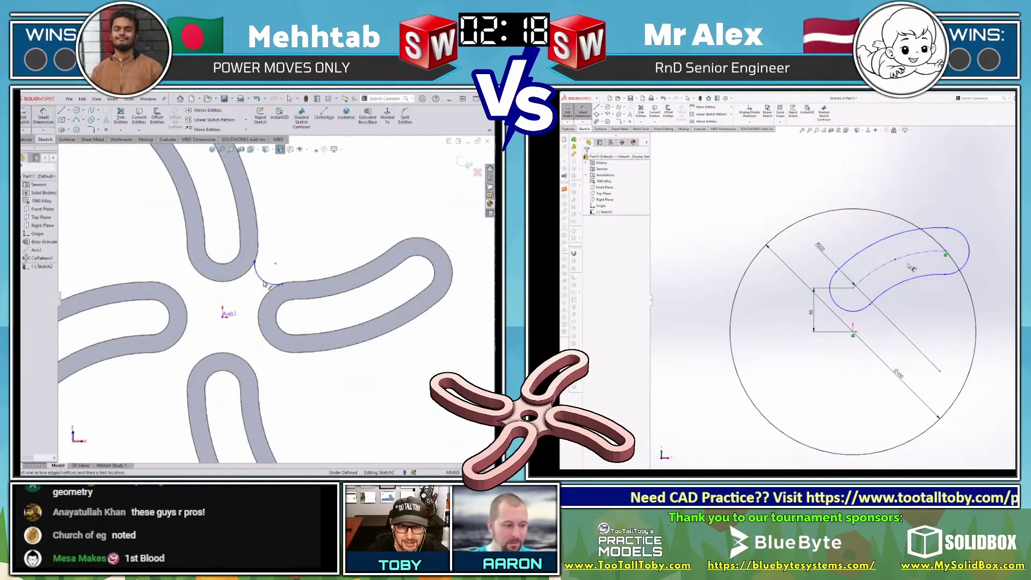
pyautogui.click(263, 282)
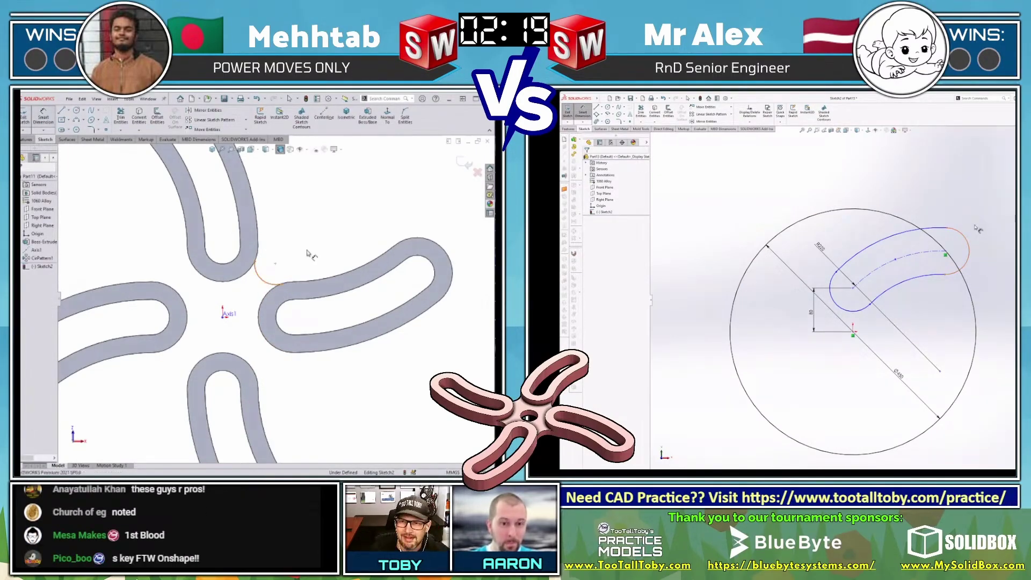
pyautogui.click(307, 251)
pyautogui.write('25')
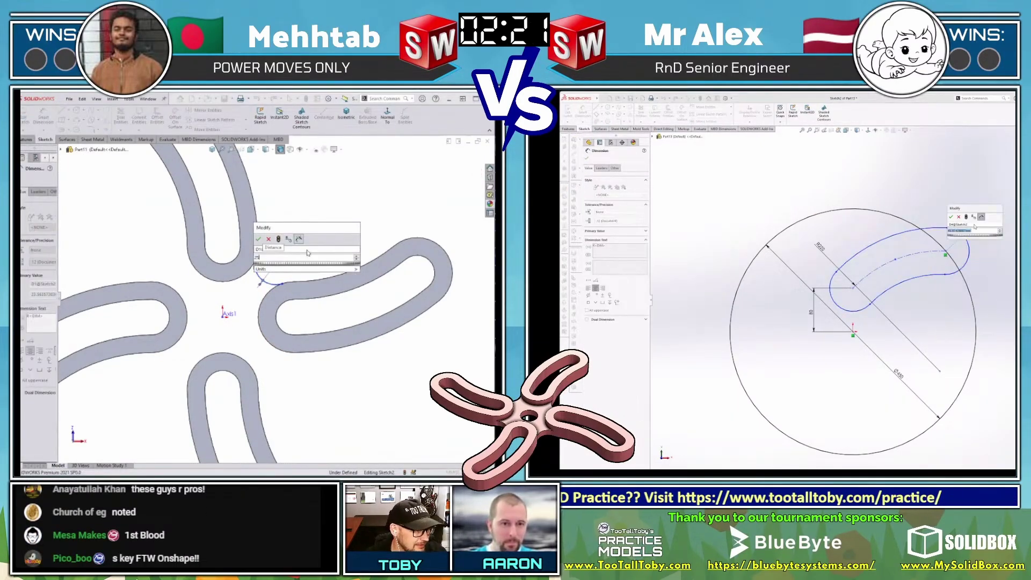
pyautogui.press('Return')
pyautogui.press('Return')
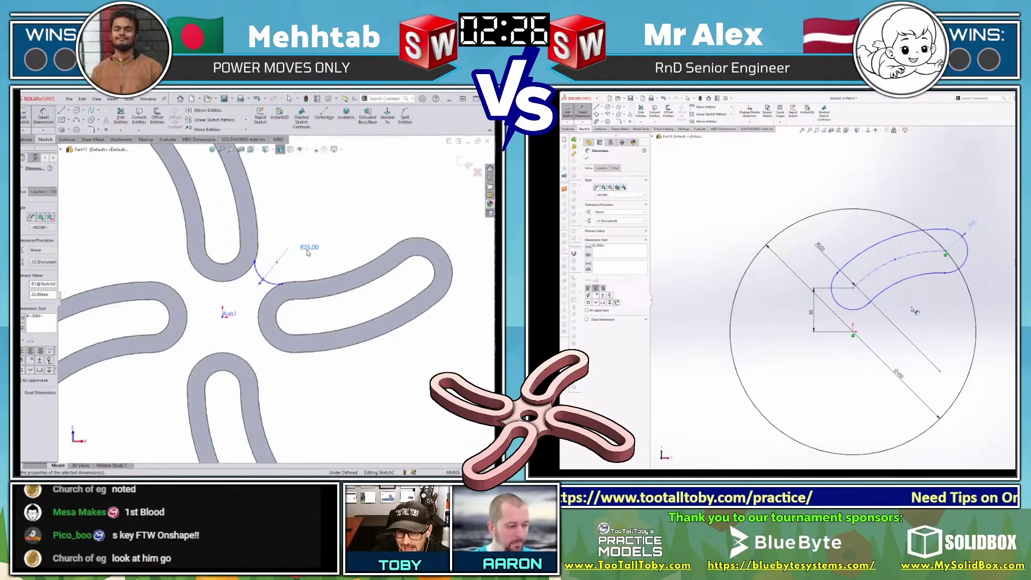
pyautogui.press('Escape')
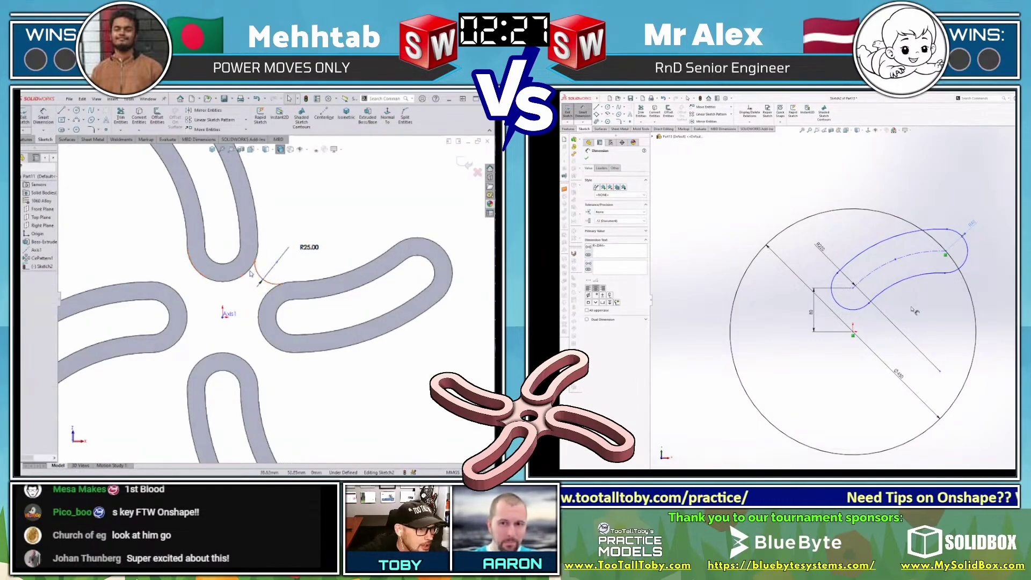
# - Make the 25 mm arc tangent to the adjoining outer edge of the arm
pyautogui.click(256, 269)
pyautogui.keyDown('ctrl'); pyautogui.click(257, 253); pyautogui.keyUp('ctrl')
pyautogui.press('a')
pyautogui.press('Escape')
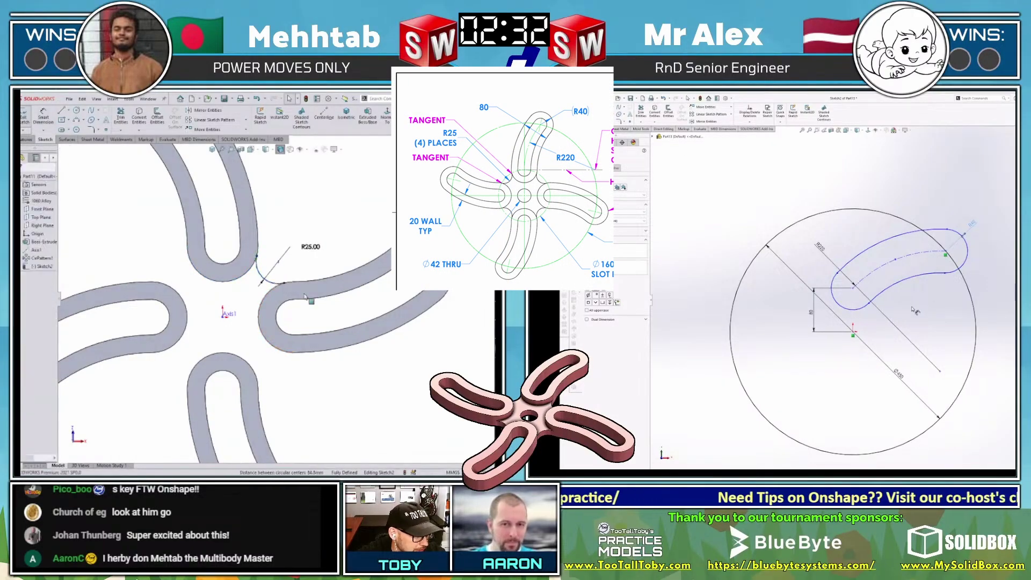
pyautogui.scroll(2, 272, 300)
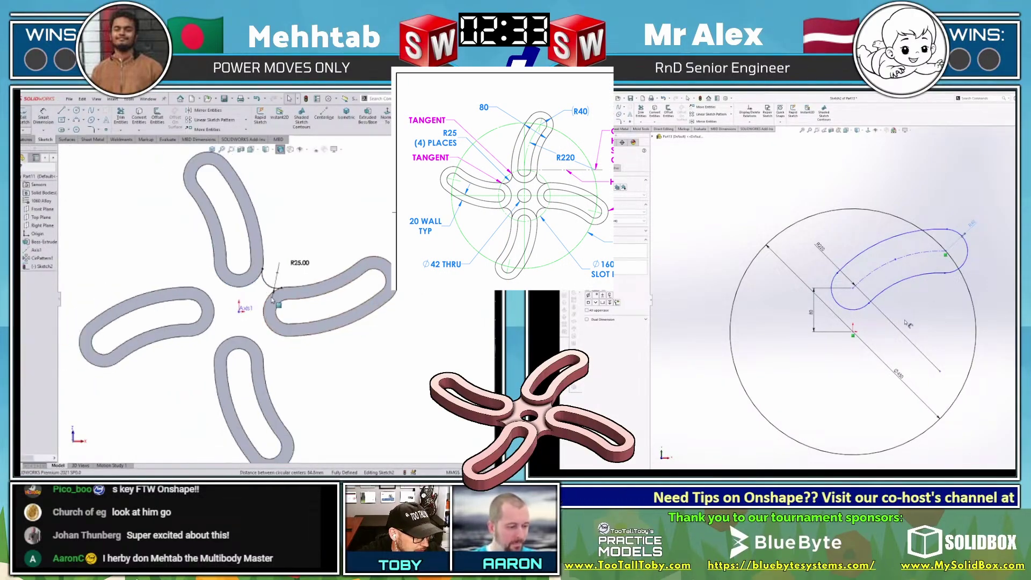
pyautogui.press('Escape')
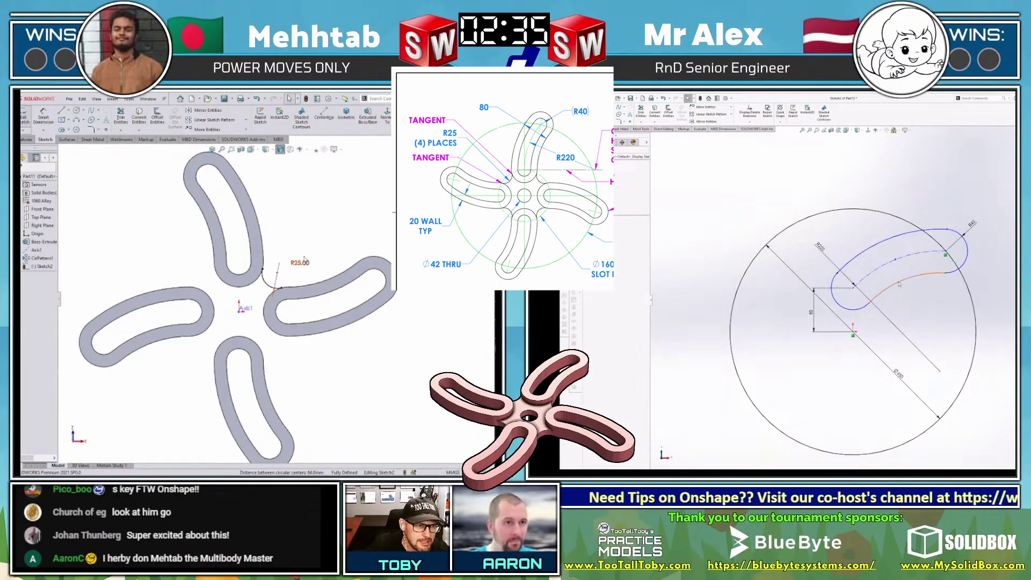
# - Circular-pattern the 25 mm arc around the origin with 4 instances, and start offsetting the Front Plane slot outward
pyautogui.press('s')
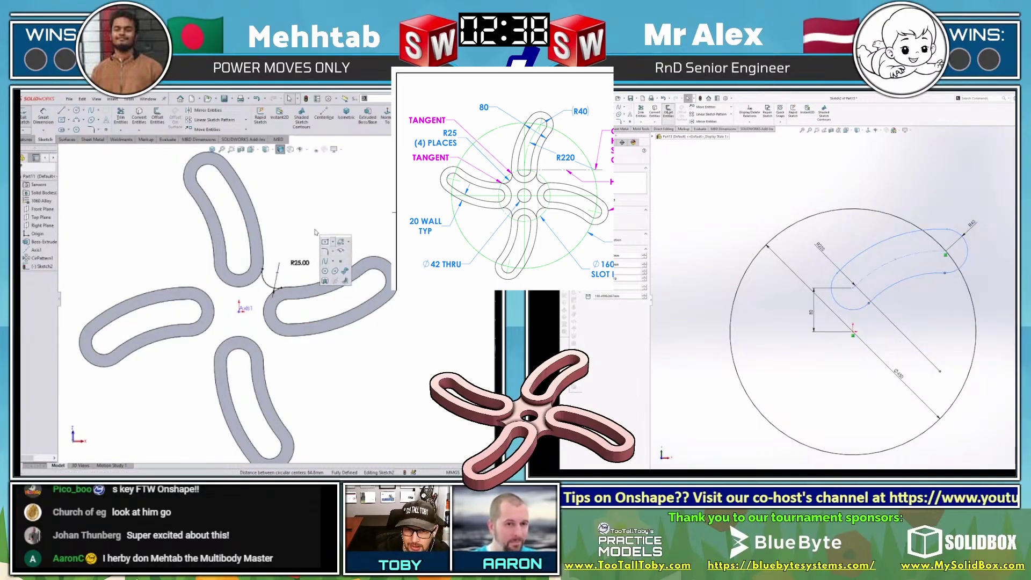
pyautogui.click(668, 112)
pyautogui.click(266, 283)
pyautogui.click(245, 124)
pyautogui.click(239, 139)
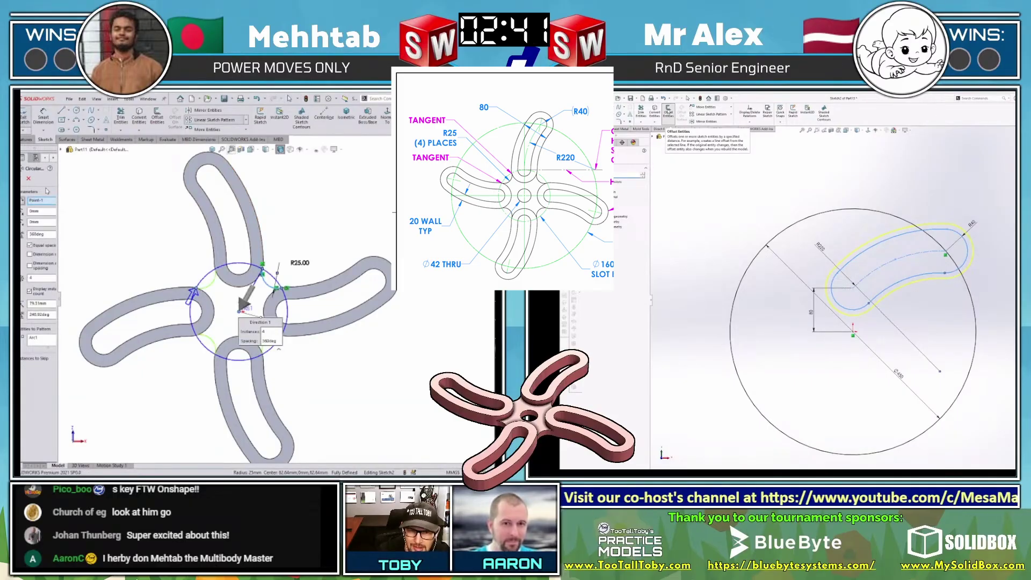
pyautogui.click(21, 178)
# - Convert the inner end edges of the four arms into the hub sketch, and abandon the offset of the Front Plane slot
pyautogui.click(231, 281)
pyautogui.press('c')
pyautogui.click(209, 309)
pyautogui.press('c')
pyautogui.click(270, 311)
pyautogui.press('c')
pyautogui.press('Return')
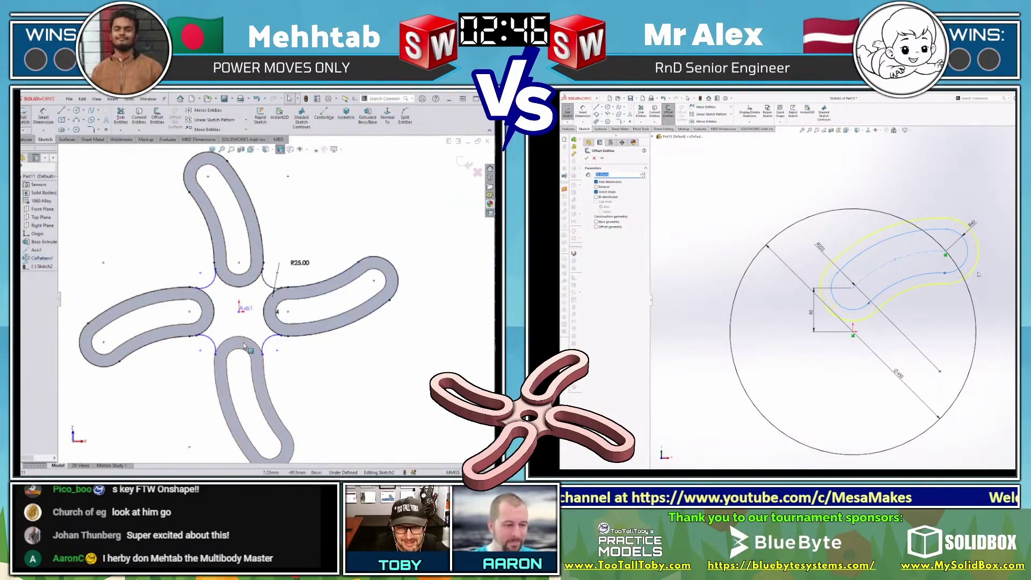
pyautogui.press('Escape')
pyautogui.click(244, 346)
pyautogui.press('c')
# - Draw a 42 mm diameter circle centred on the origin and extrude the hub profile around it
pyautogui.press('c')
pyautogui.click(240, 311)
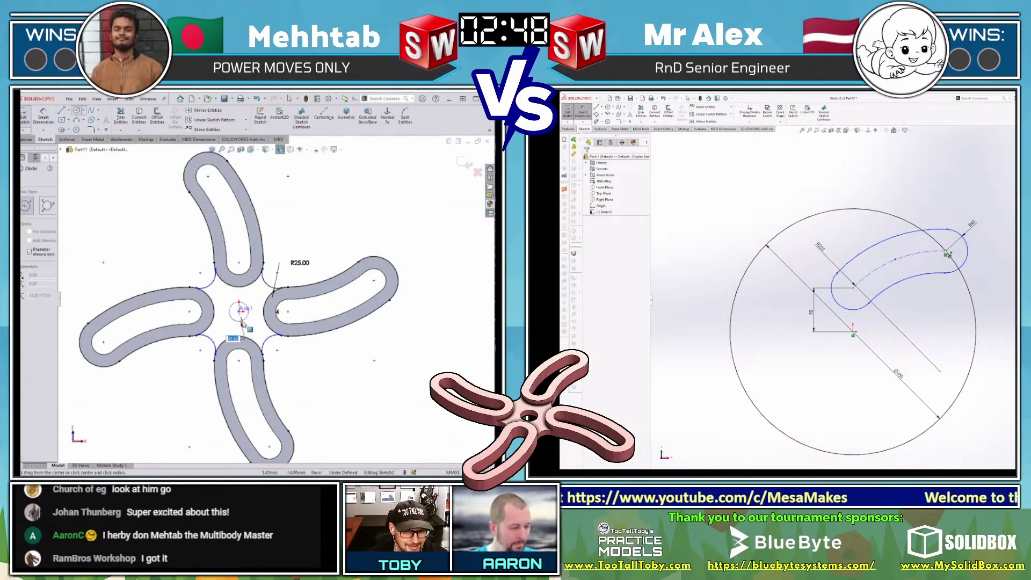
pyautogui.click(243, 323)
pyautogui.press('Escape')
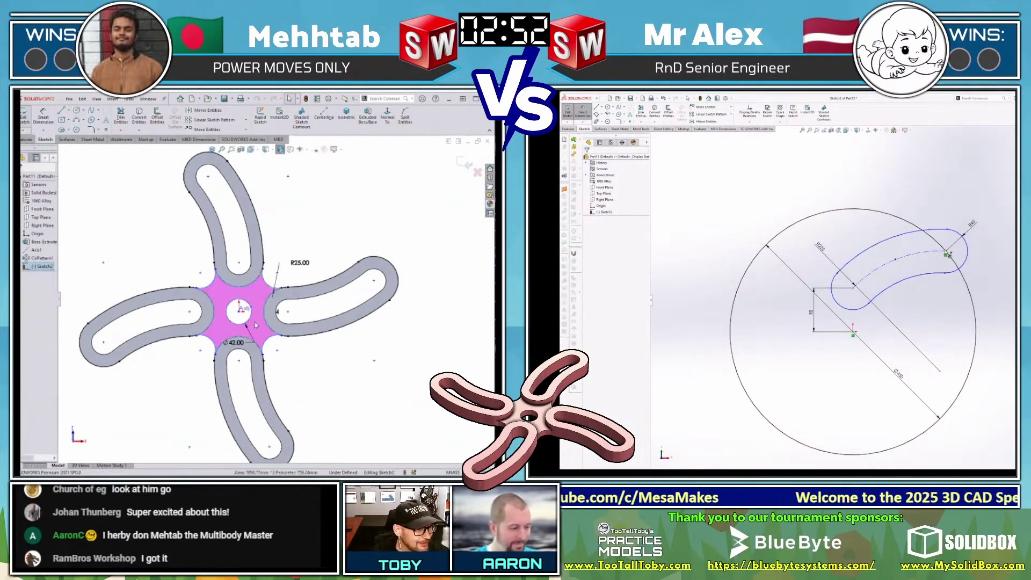
pyautogui.press('e')
pyautogui.press('Return')
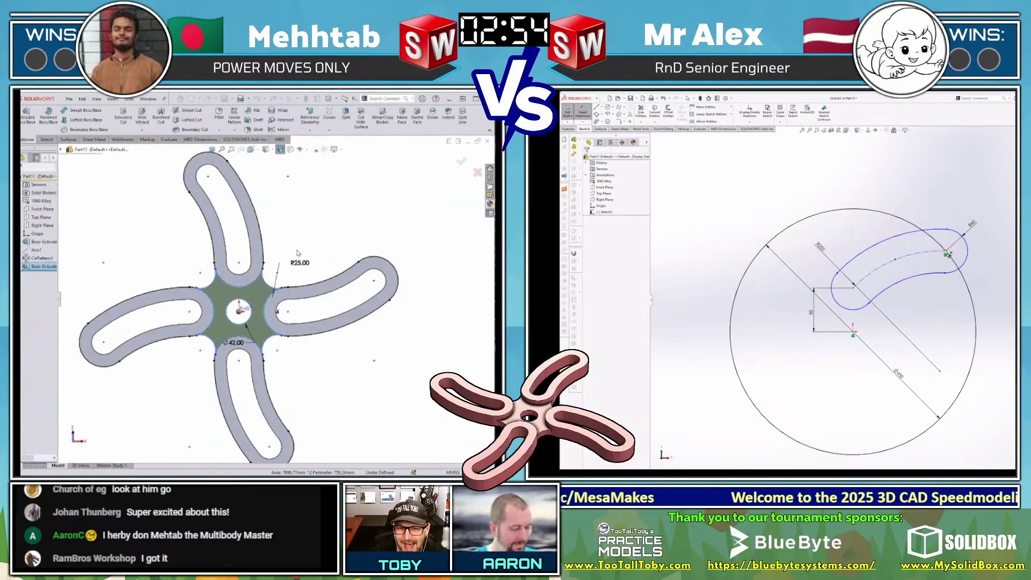
# - Edit the hub extrusion and reverse its direction
pyautogui.moveTo(328, 411); pyautogui.dragTo(309, 263, button='middle')
pyautogui.click(32, 268)
pyautogui.click(37, 233)
pyautogui.click(23, 225)
pyautogui.press('Return')
pyautogui.press('Escape')
# - Evaluate the part's mass properties and select the mass value for reporting
pyautogui.moveTo(315, 326); pyautogui.dragTo(338, 331, button='middle')
pyautogui.press('m')
pyautogui.moveTo(132, 232); pyautogui.dragTo(90, 233)
pyautogui.click(897, 285)
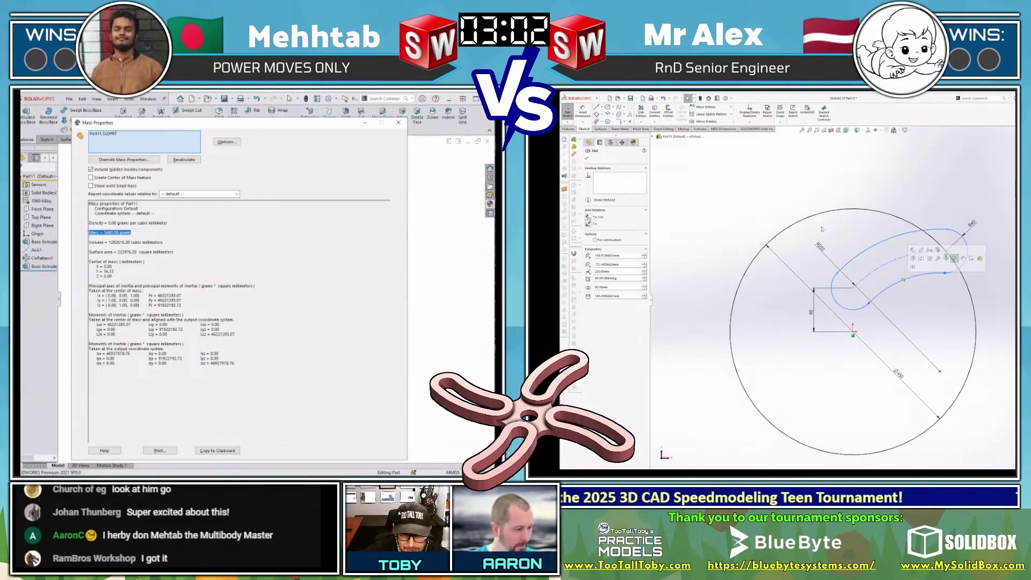
pyautogui.hotkey('alt', 'Tab')
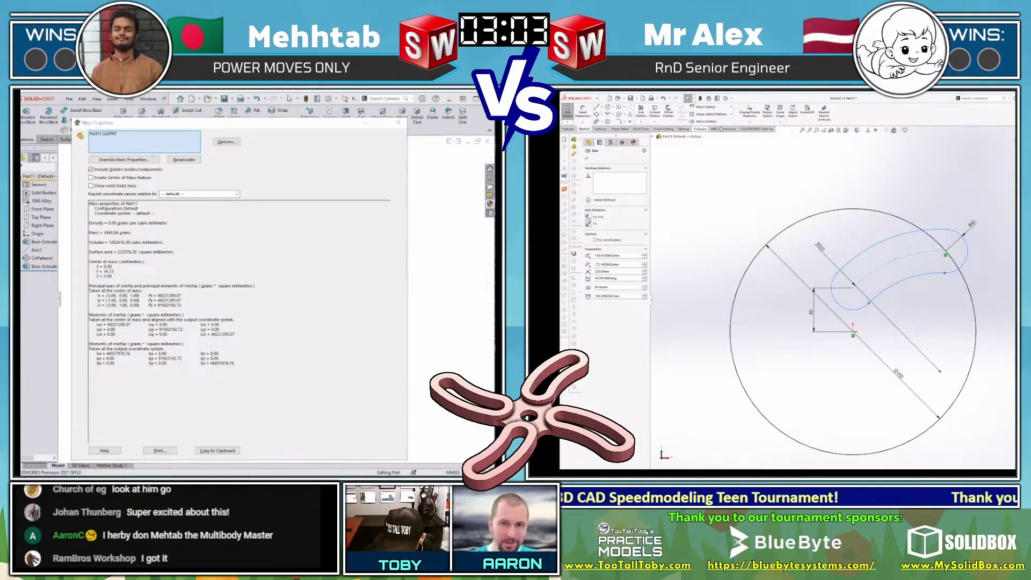
# - Circular-pattern the Front Plane slot around the origin with 4 equally spaced instances, and close the finished part's mass properties
pyautogui.click(732, 115)
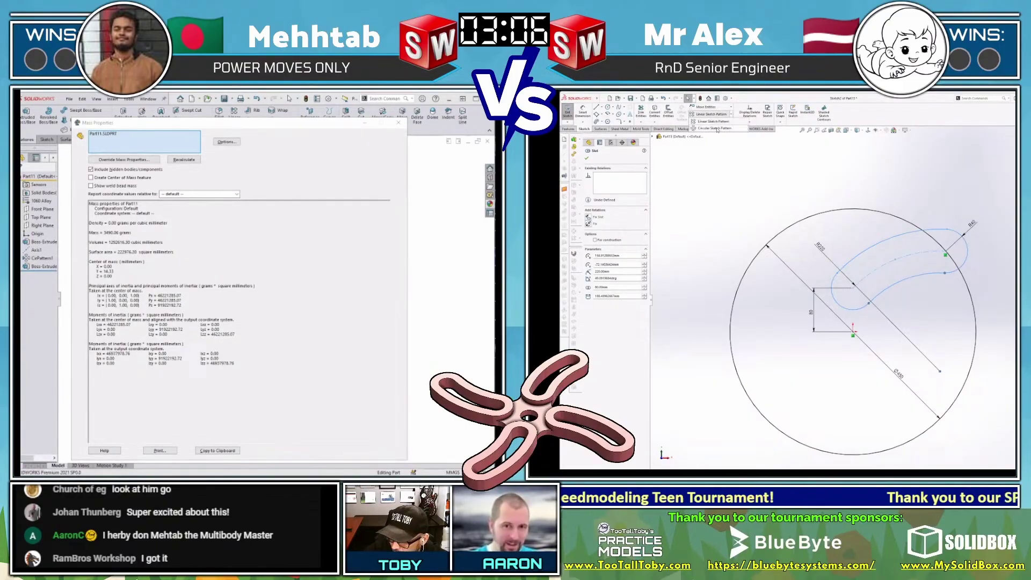
pyautogui.click(710, 127)
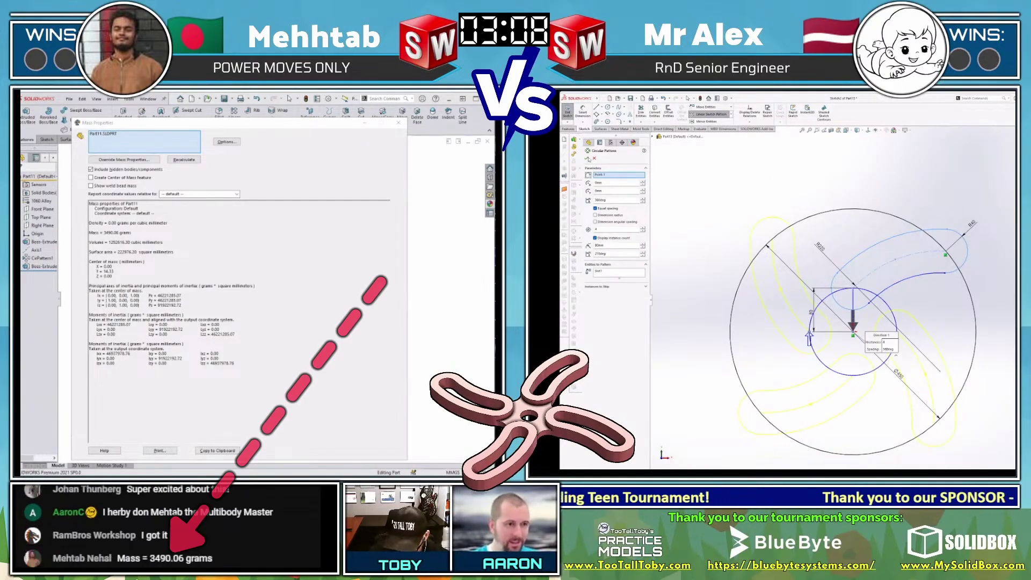
pyautogui.click(587, 158)
pyautogui.click(399, 124)
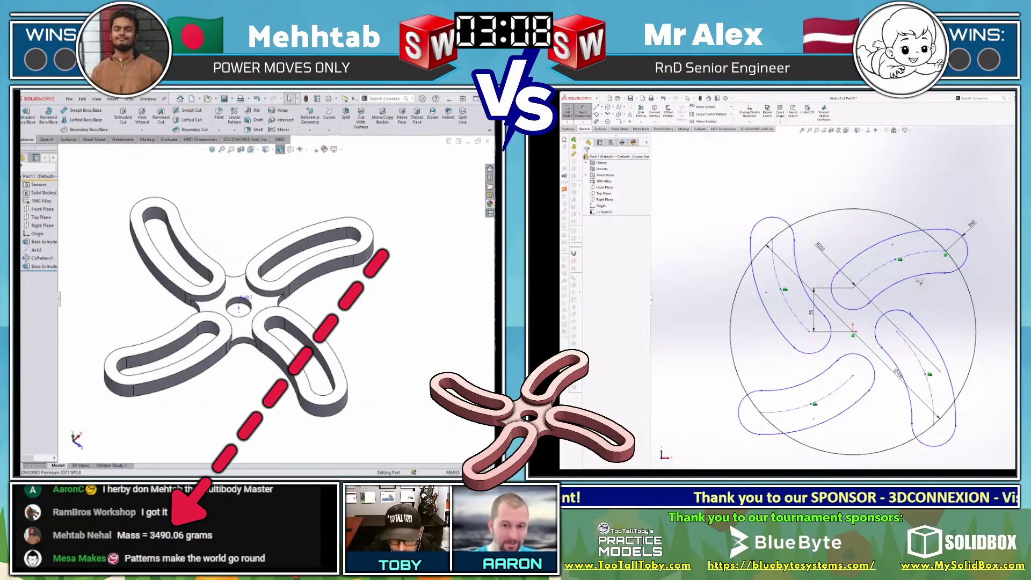
pyautogui.press('Escape')
pyautogui.moveTo(395, 318); pyautogui.dragTo(377, 295, button='middle')
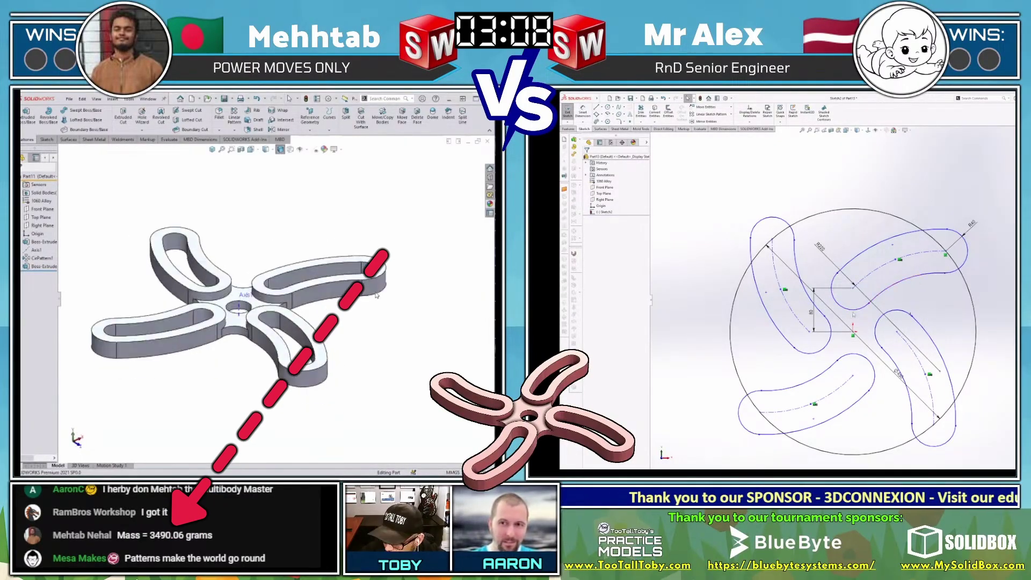
# - Draw a small circle between two neighbouring slots in the Front Plane sketch and make it tangent to both slots
pyautogui.press('c')
pyautogui.click(823, 293)
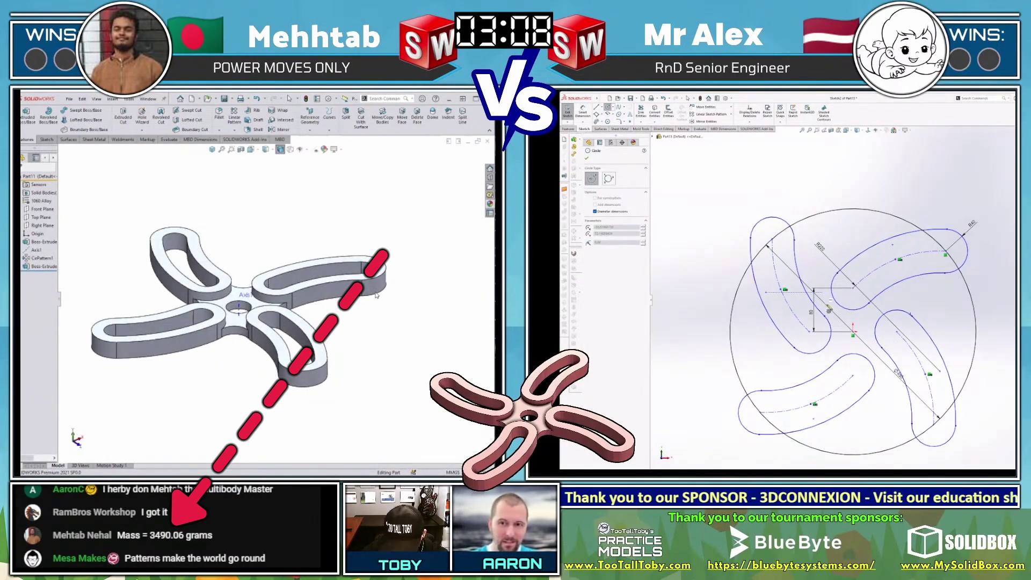
pyautogui.moveTo(376, 295)
pyautogui.mouseDown(button='middle')
pyautogui.moveTo(374, 336)
pyautogui.moveTo(434, 303)
pyautogui.moveTo(442, 323)
pyautogui.mouseUp(button='middle')
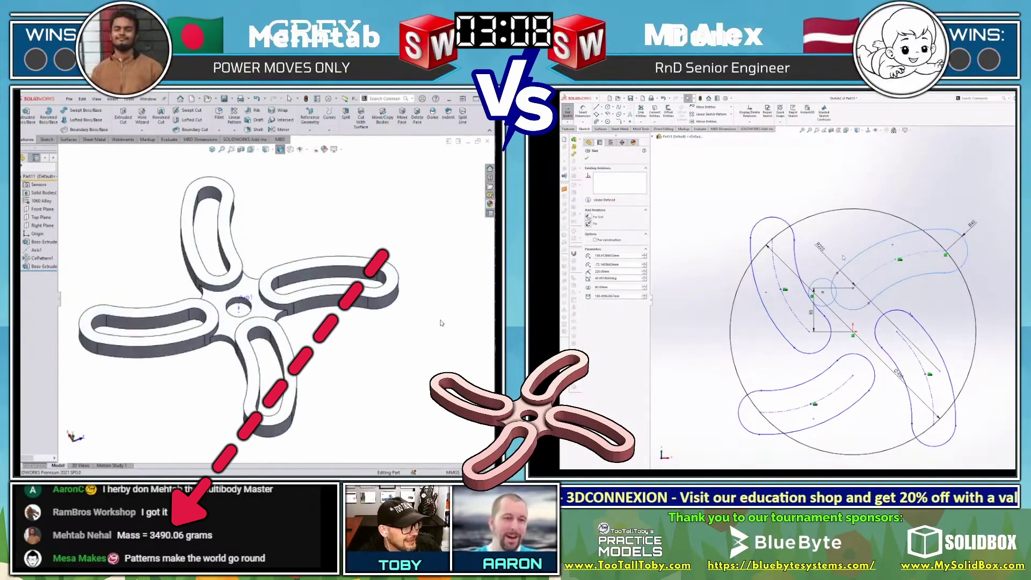
pyautogui.rightClick(834, 277)
pyautogui.scroll(3, 268, 291)
pyautogui.scroll(-1, 269, 290)
pyautogui.click(855, 252)
pyautogui.scroll(1, 268, 290)
pyautogui.scroll(-2, 272, 301)
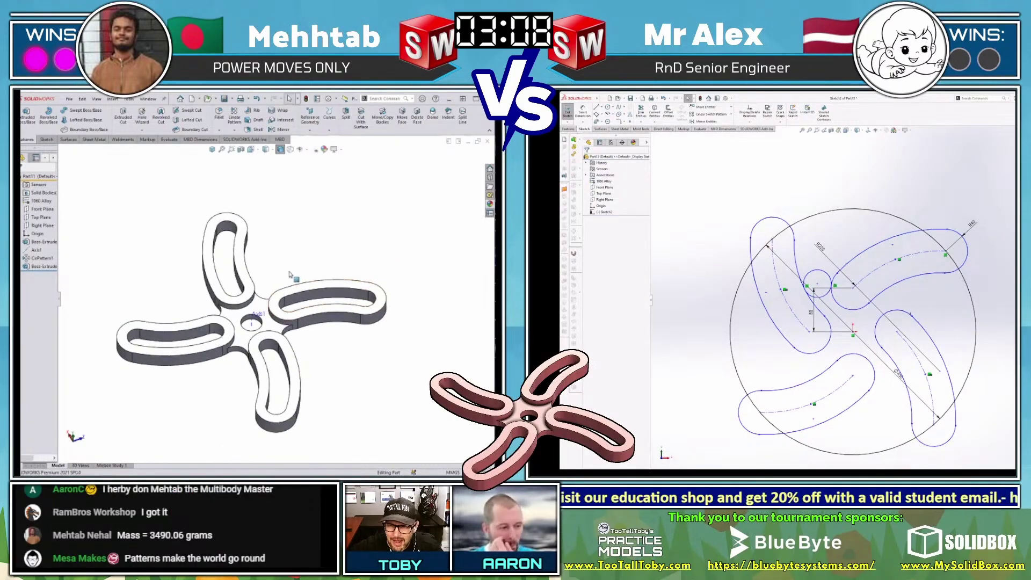
# - Save the finished four-arm part to the Desktop under the file name "spo 04 25"
pyautogui.hotkey('ctrl', 's')
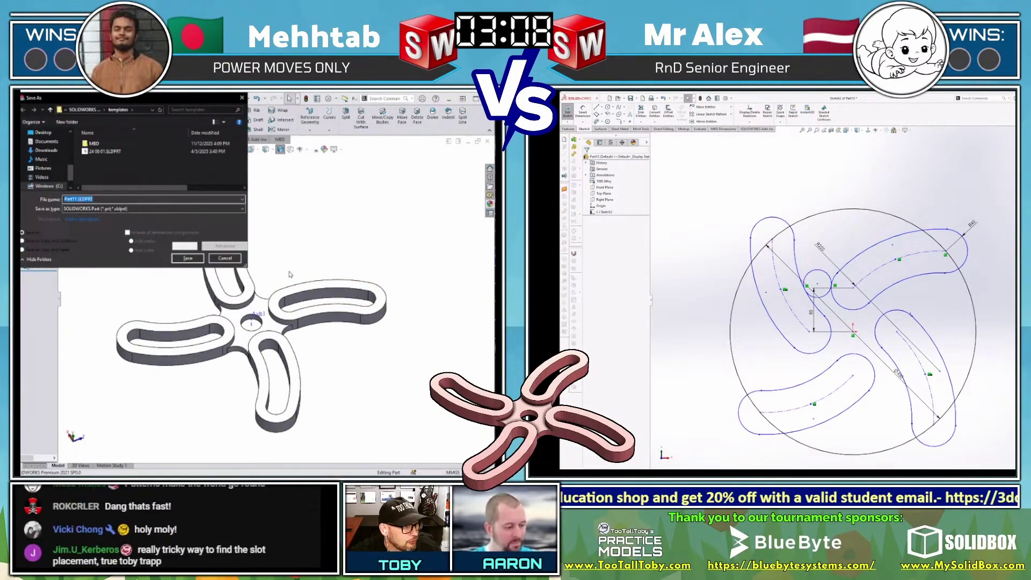
pyautogui.write('tpo')
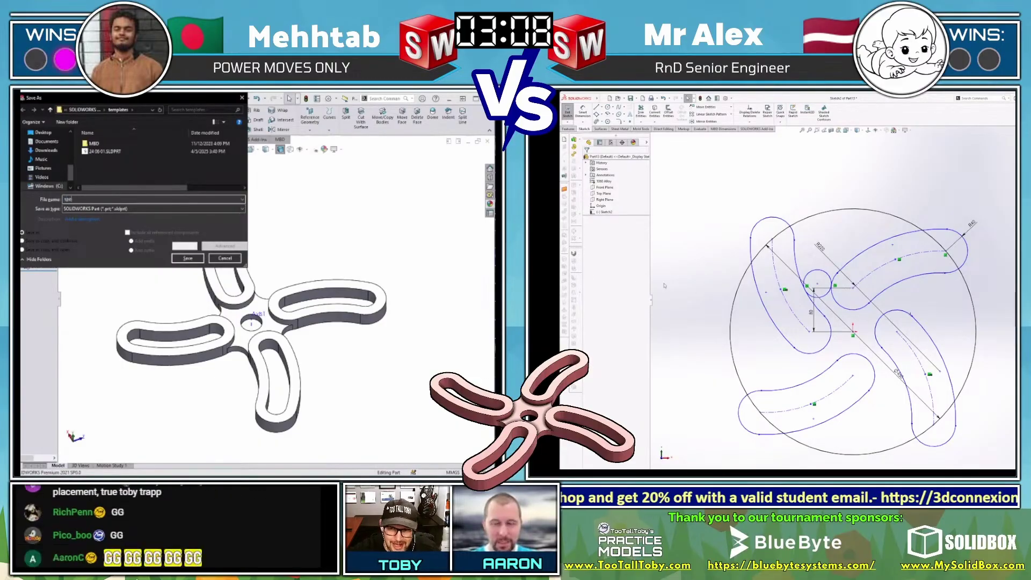
pyautogui.write(' 04 25')
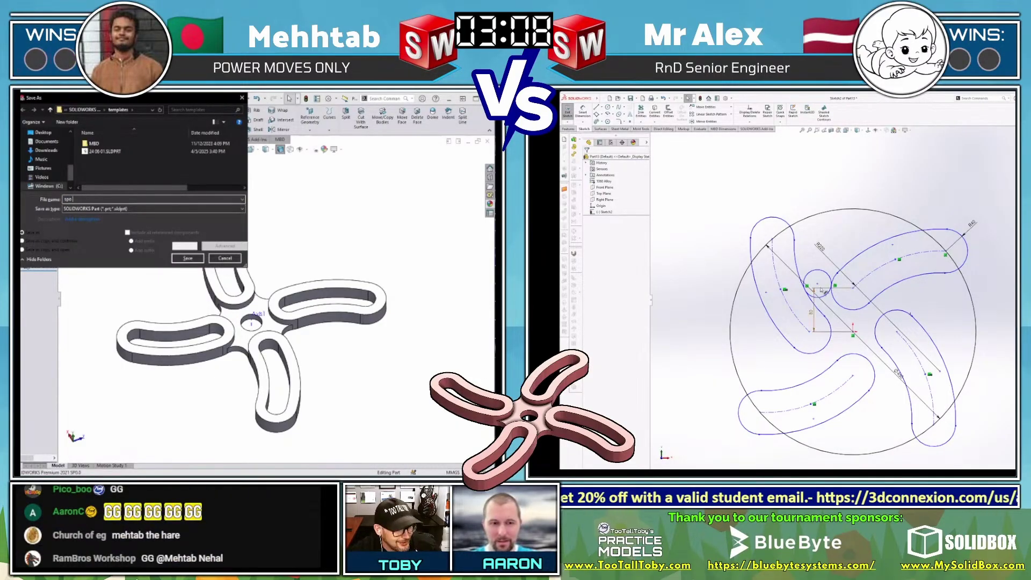
pyautogui.scroll(3, 852, 265)
pyautogui.scroll(-1, 852, 265)
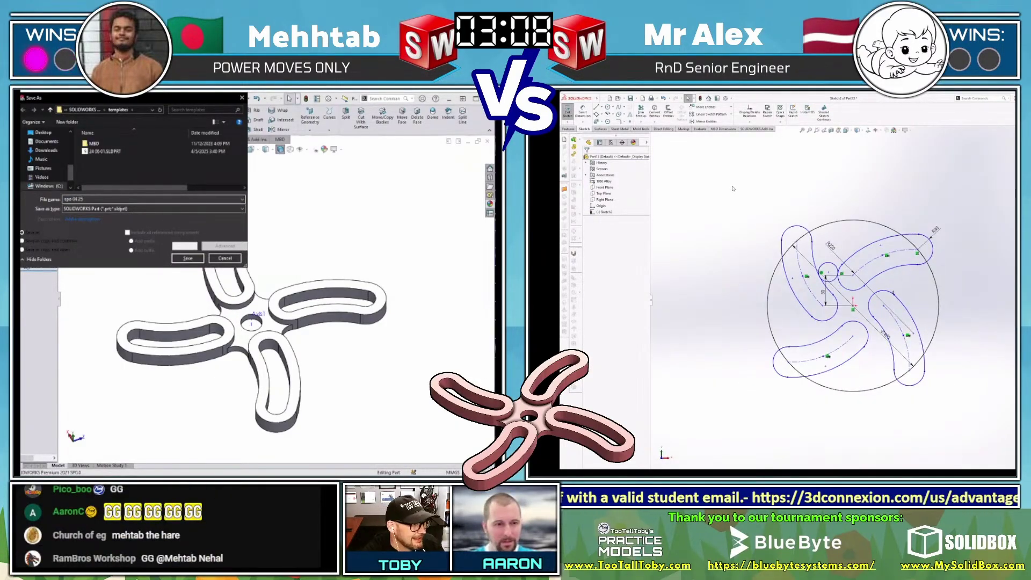
pyautogui.click(43, 132)
pyautogui.click(187, 258)
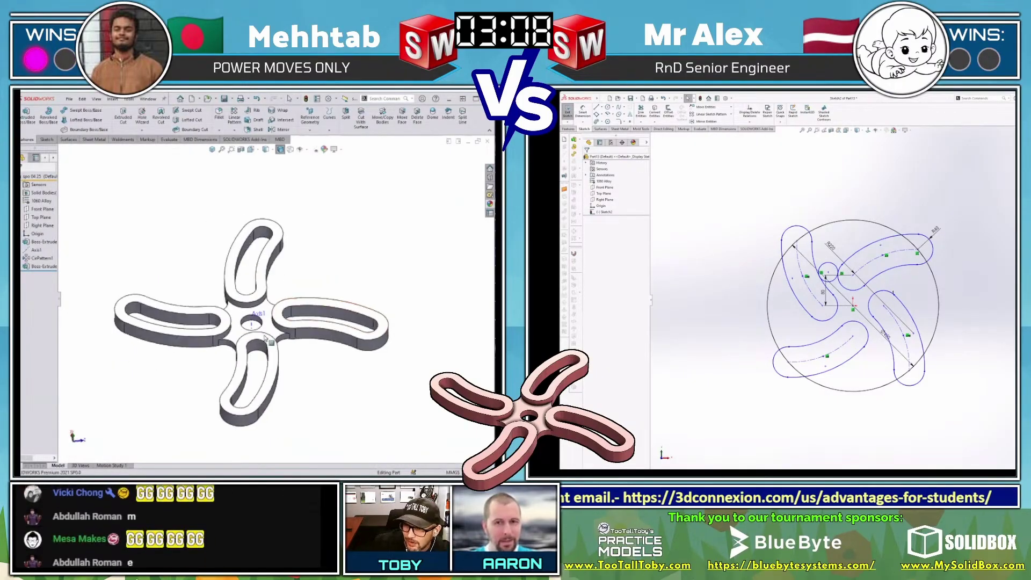
# - Inspect the saved four-arm part from another angle and close its document
pyautogui.moveTo(265, 338); pyautogui.dragTo(310, 271, button='middle')
pyautogui.press('f')
pyautogui.scroll(2, 370, 206)
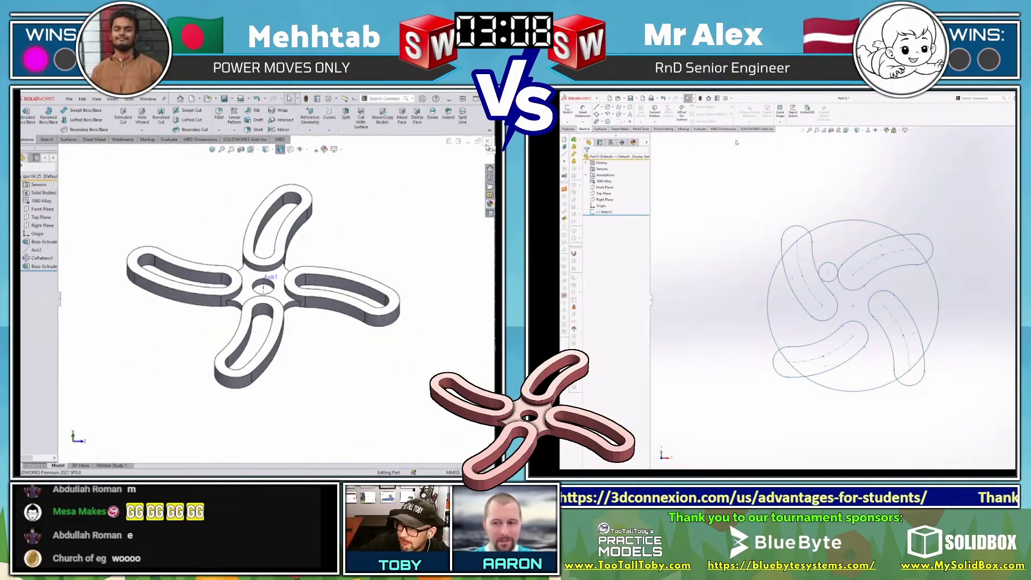
pyautogui.click(487, 142)
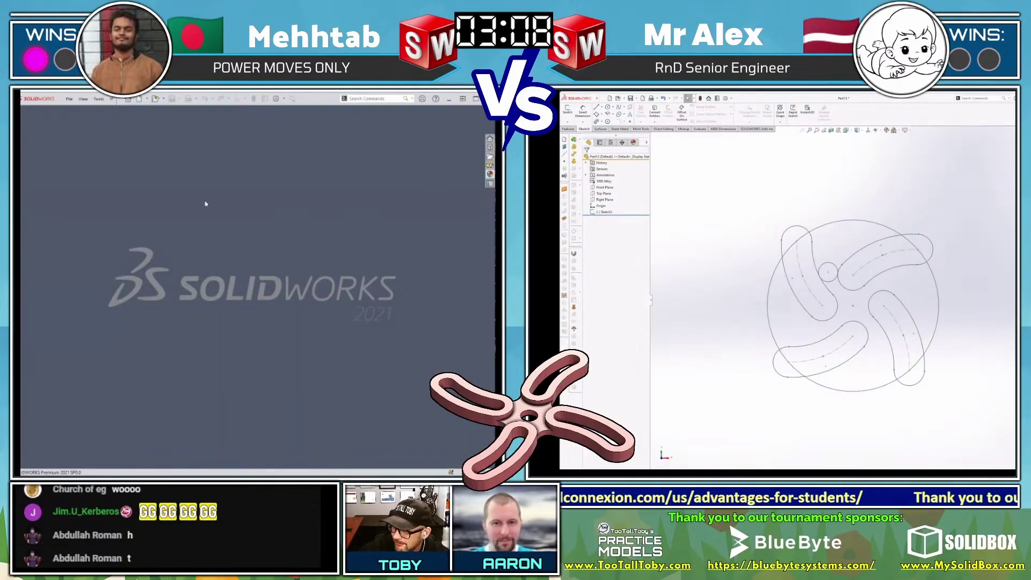
# - Start a new document up to the template choice, and close the other session's part with the unfinished slot sketch
pyautogui.click(69, 99)
pyautogui.click(81, 109)
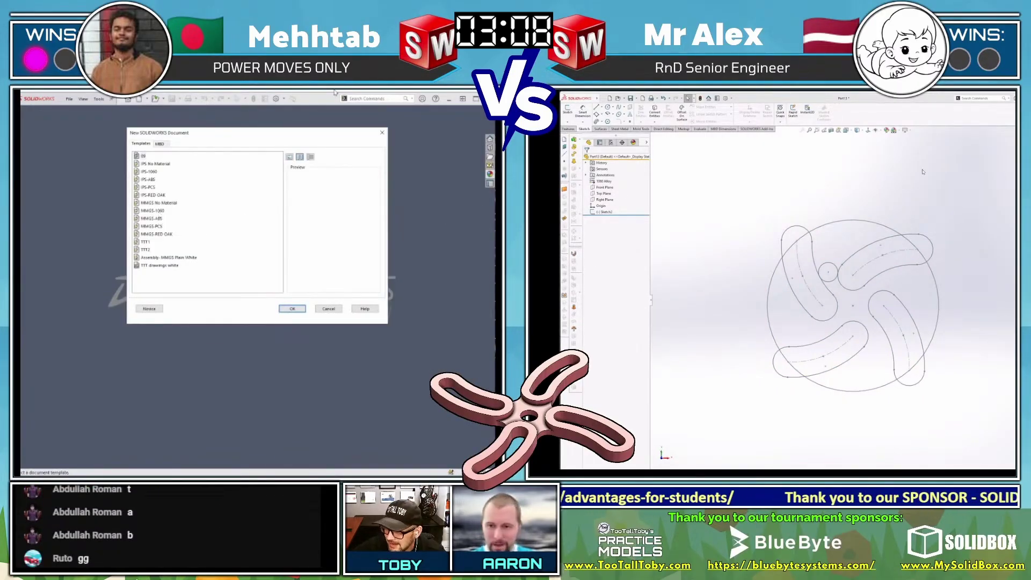
pyautogui.hotkey('ctrl', 'w')
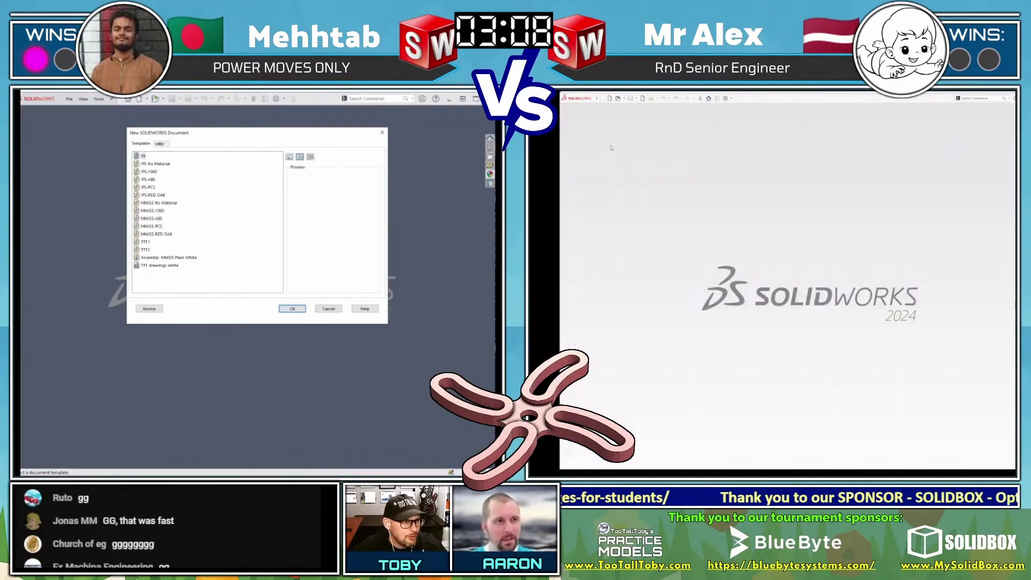